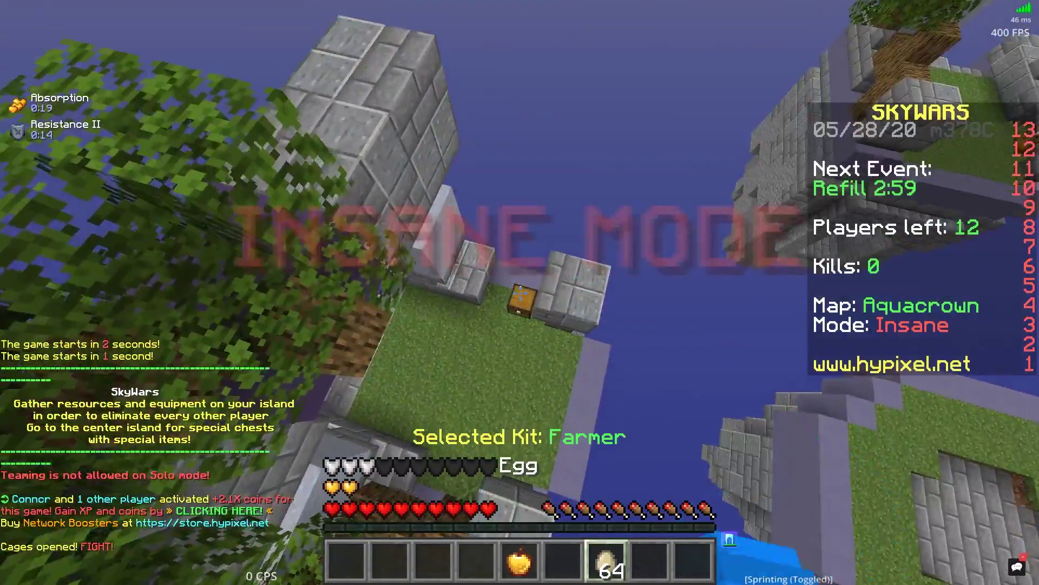
right_click(520, 292)
key(6)
key(3)
key(e)
key(6)
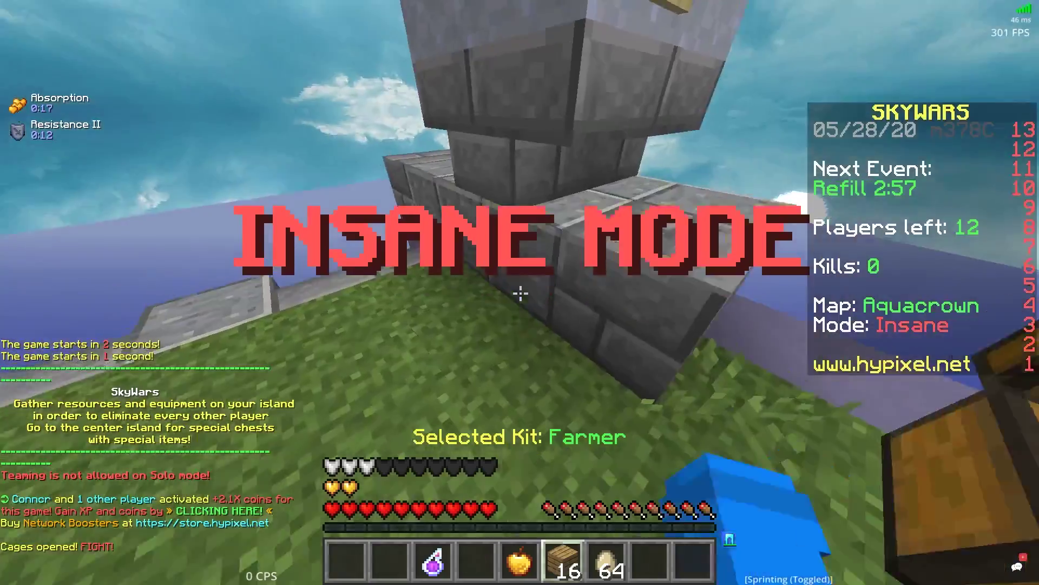
key(w)
key(9)
click(520, 293)
key(6)
key(9)
right_click(521, 293)
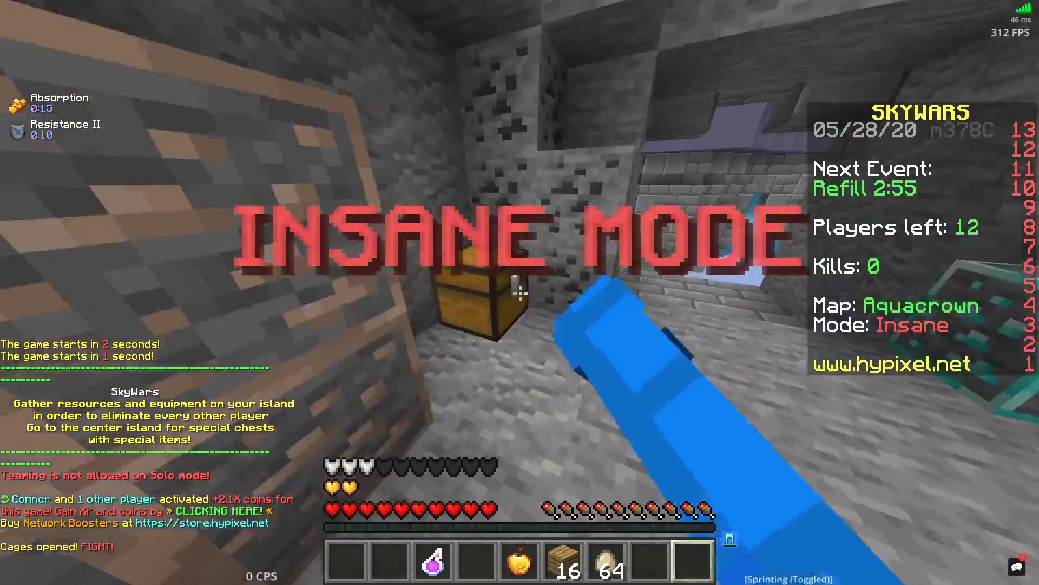
key(1)
key(4)
shift+click(600, 243)
shift+click(559, 167)
key(e)
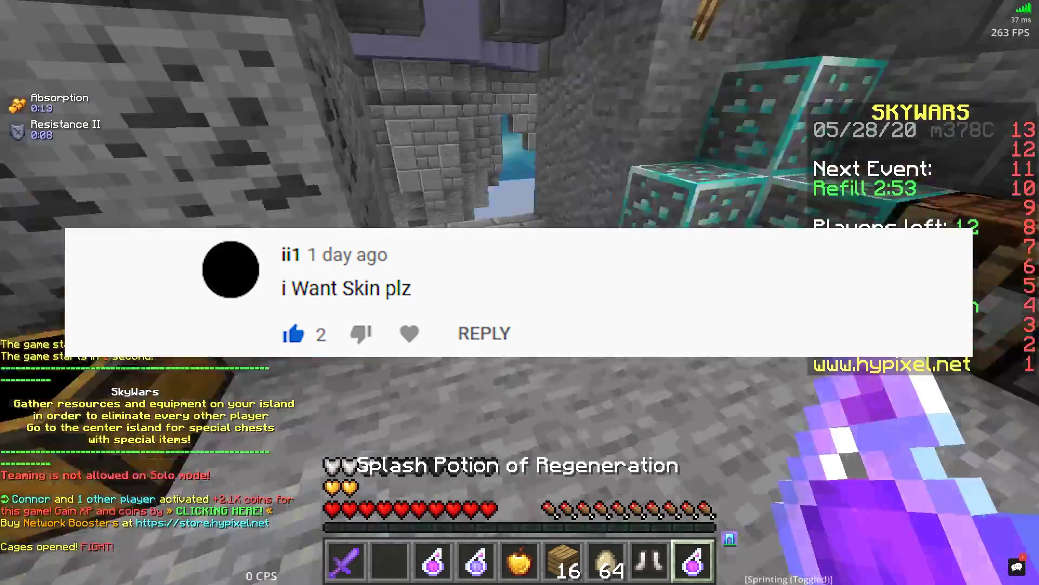
key(8)
right_click(520, 293)
right_click(520, 292)
key(e)
right_click(519, 293)
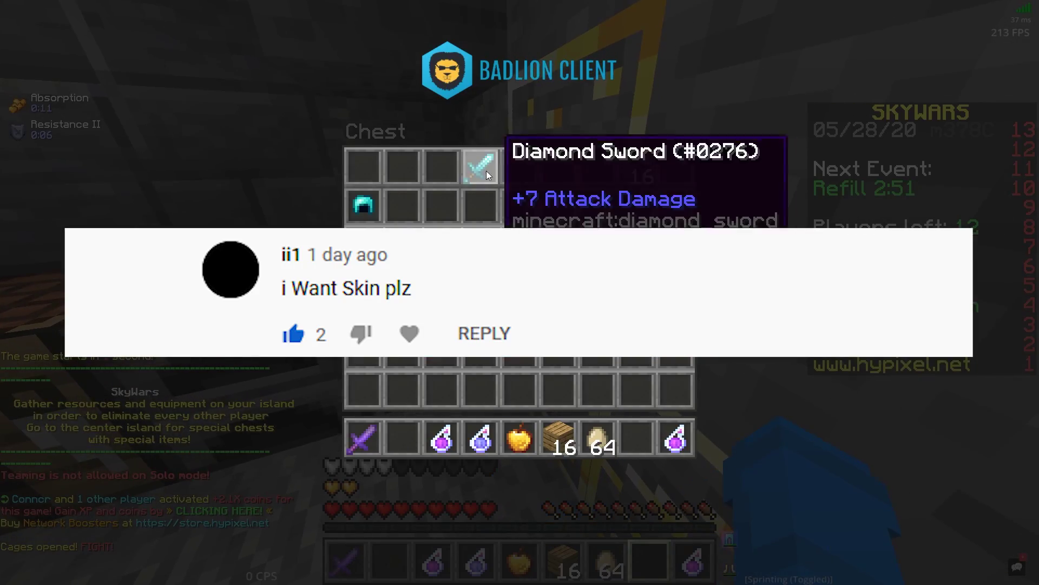
key(1)
shift+click(637, 169)
shift+click(365, 207)
key(e)
key(e)
shift+click(797, 391)
key(e)
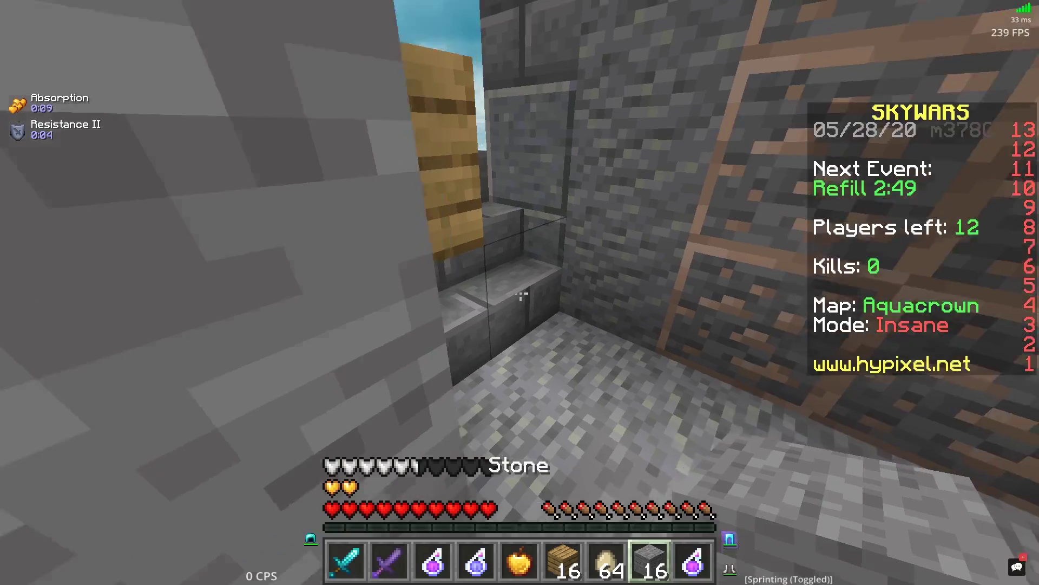
key(6)
key(9)
key(4)
right_click(520, 292)
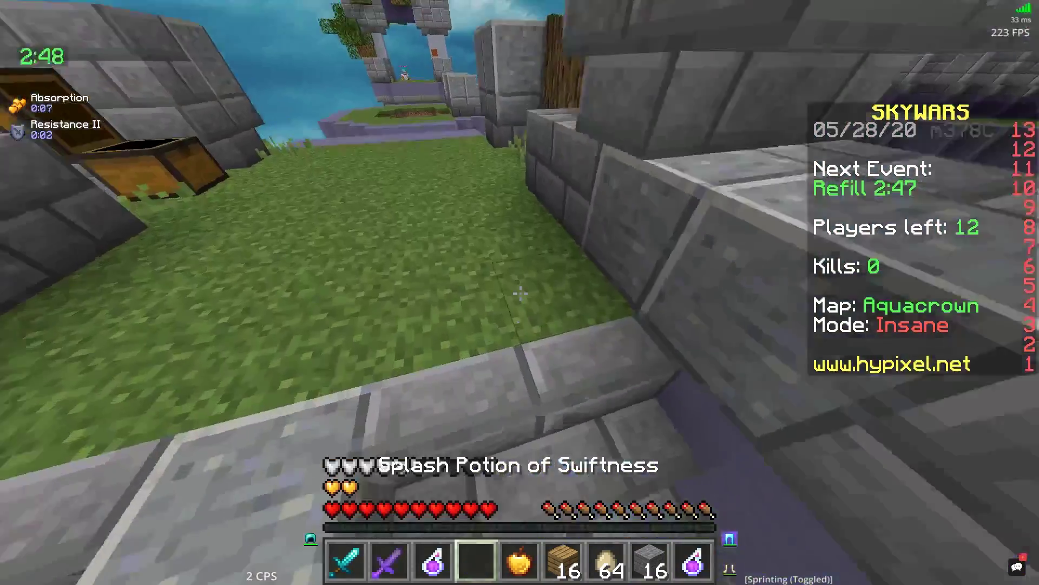
key(6)
right_click(520, 292)
right_click(520, 293)
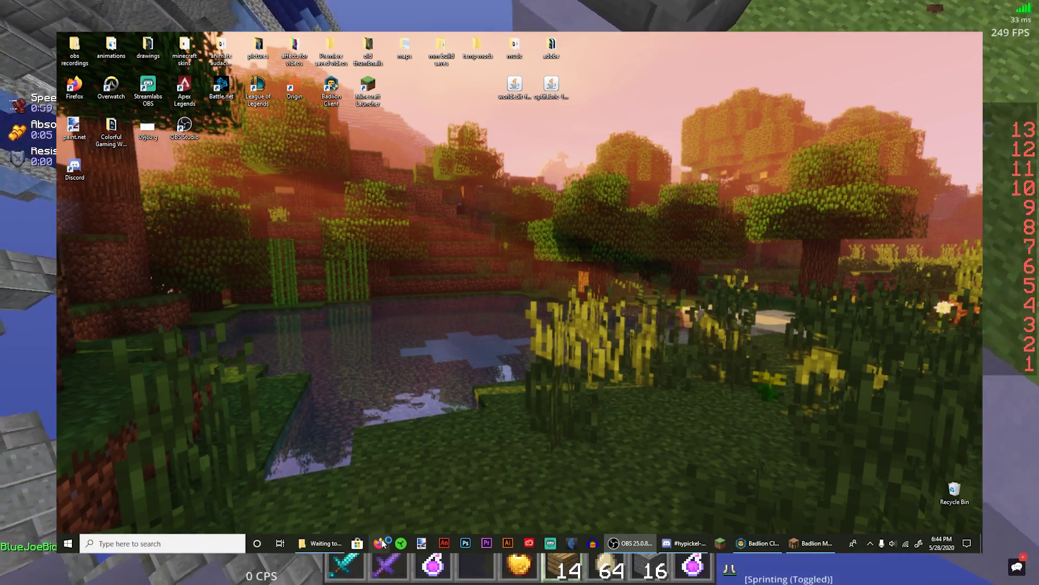
Step: Switch to Firefox, search the web for "skindex" and open The Skindex: Minecraft Skins site
click(380, 543)
text(skib)
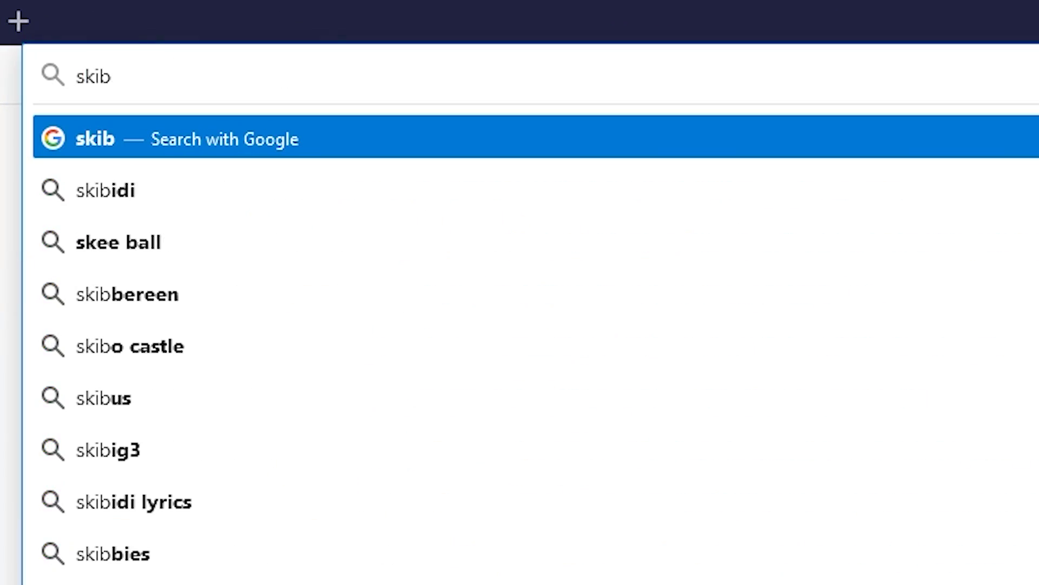
key(BackSpace)
text(ndex)
key(Return)
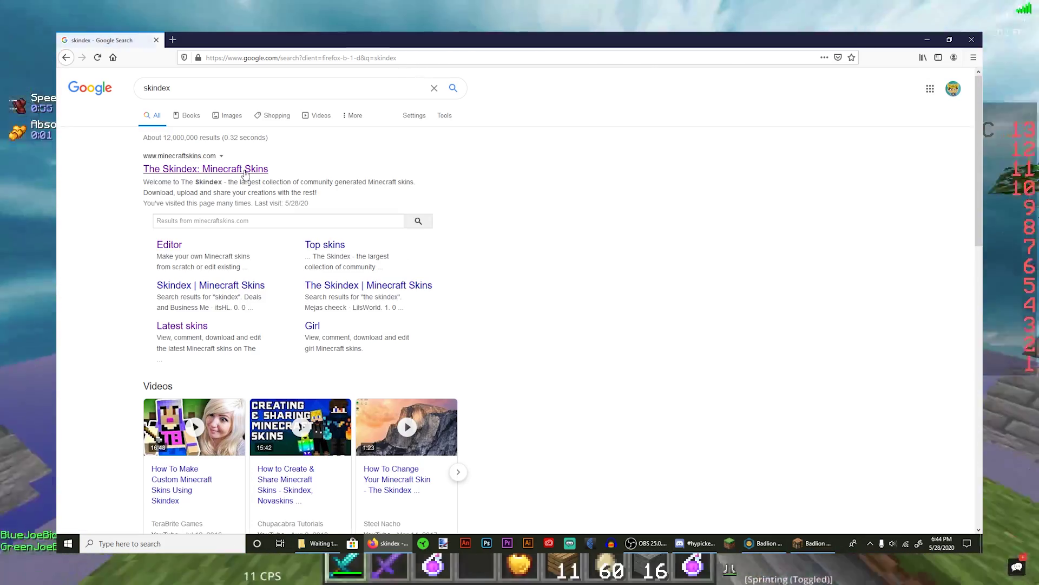
click(245, 173)
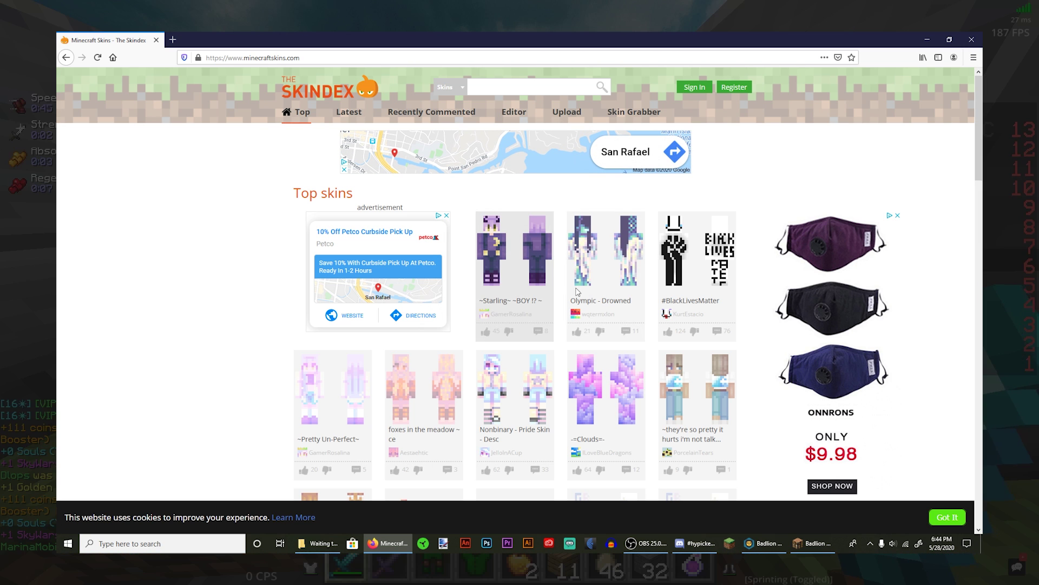
Step: Browse the Top and Latest skin galleries and open the Recently Commented skins
scroll(624, 303, down, 3)
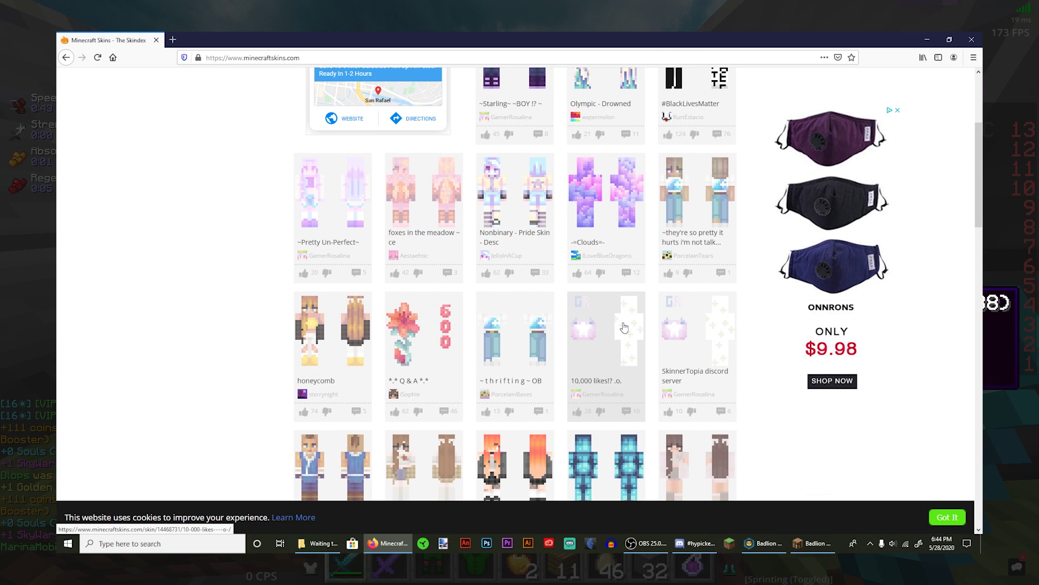
scroll(624, 327, down, 1)
scroll(624, 327, up, 4)
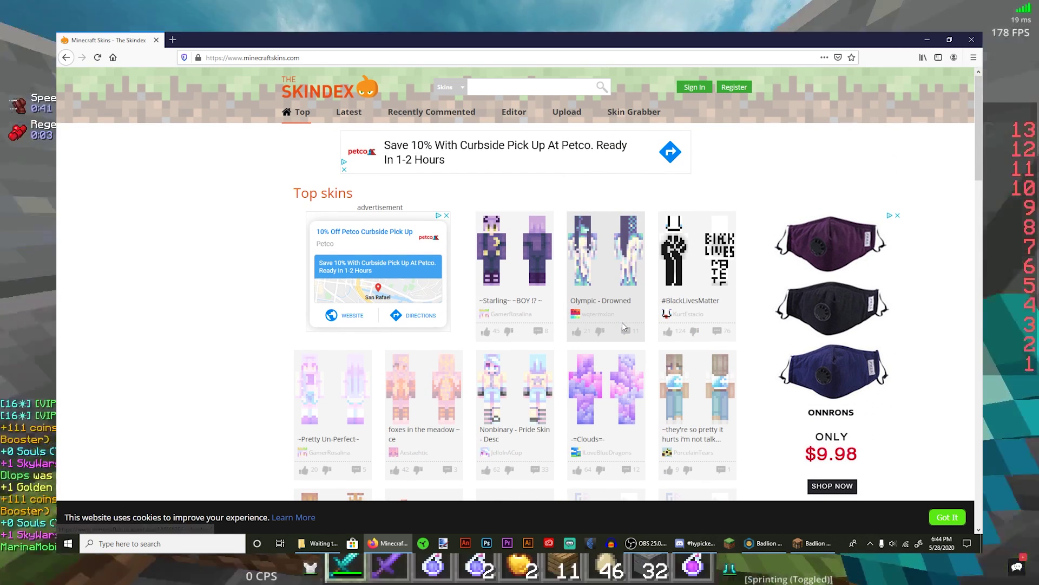
click(349, 112)
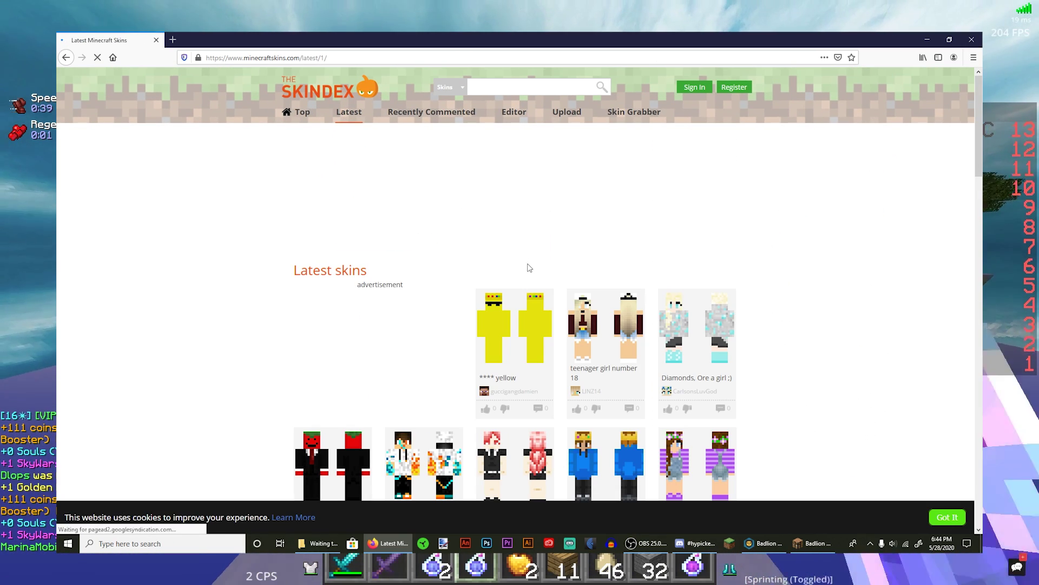
scroll(537, 364, down, 2)
scroll(500, 323, up, 2)
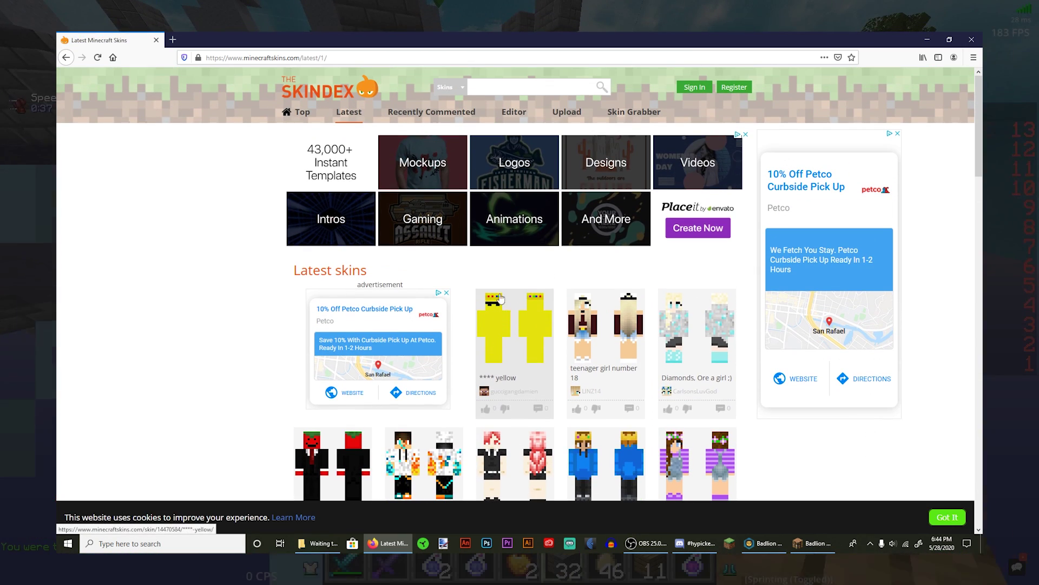
click(420, 123)
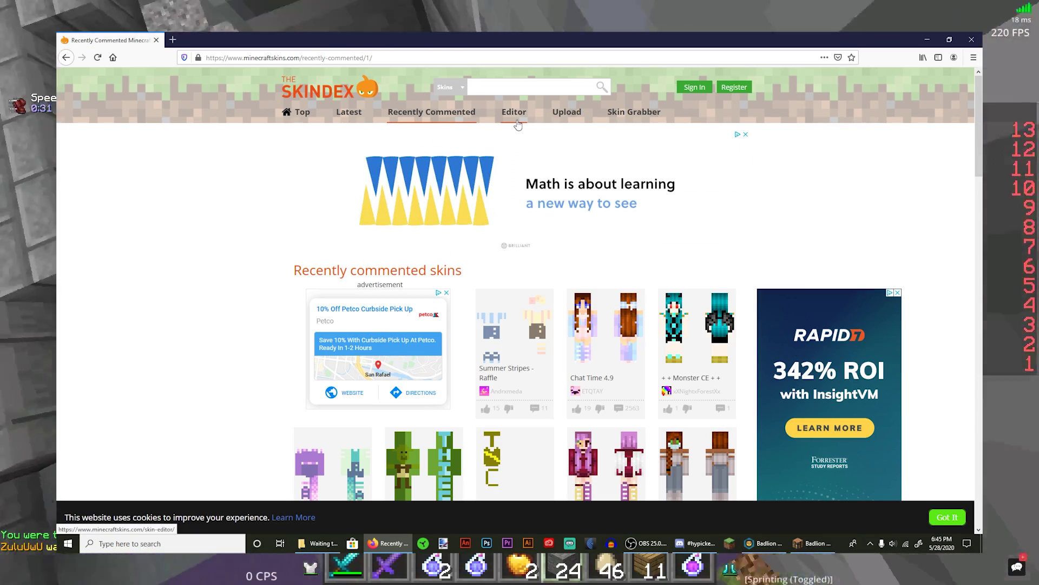
Step: Open the site's skin editor and reset the loaded skin to a blank model, accepting the loss of existing work
click(518, 123)
scroll(549, 222, down, 5)
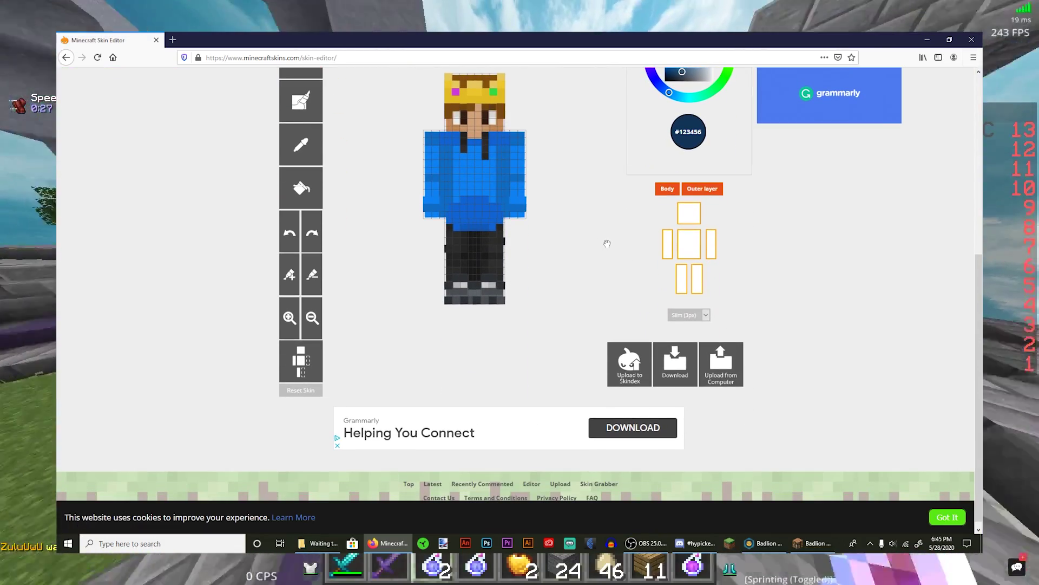
scroll(596, 237, up, 3)
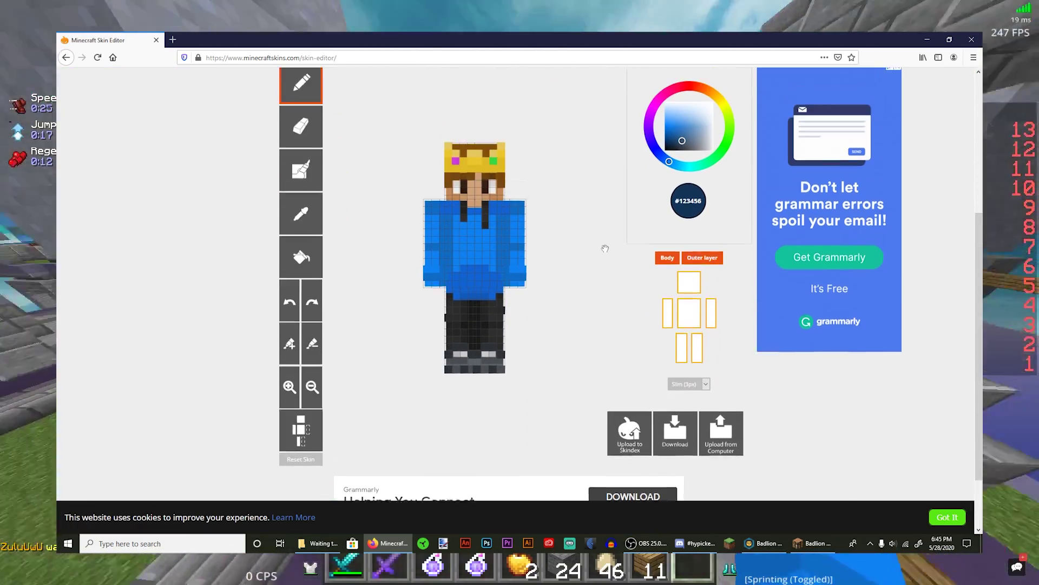
scroll(592, 310, down, 2)
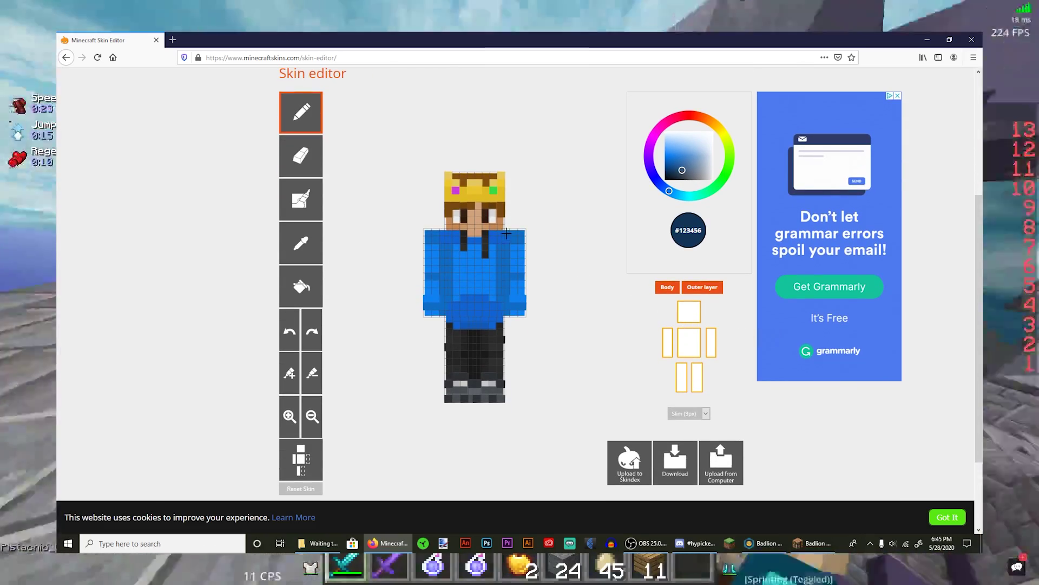
mouse_move(575, 247)
mouse_down()
mouse_move(511, 226)
mouse_move(580, 233)
mouse_move(573, 247)
mouse_up()
scroll(331, 357, down, 2)
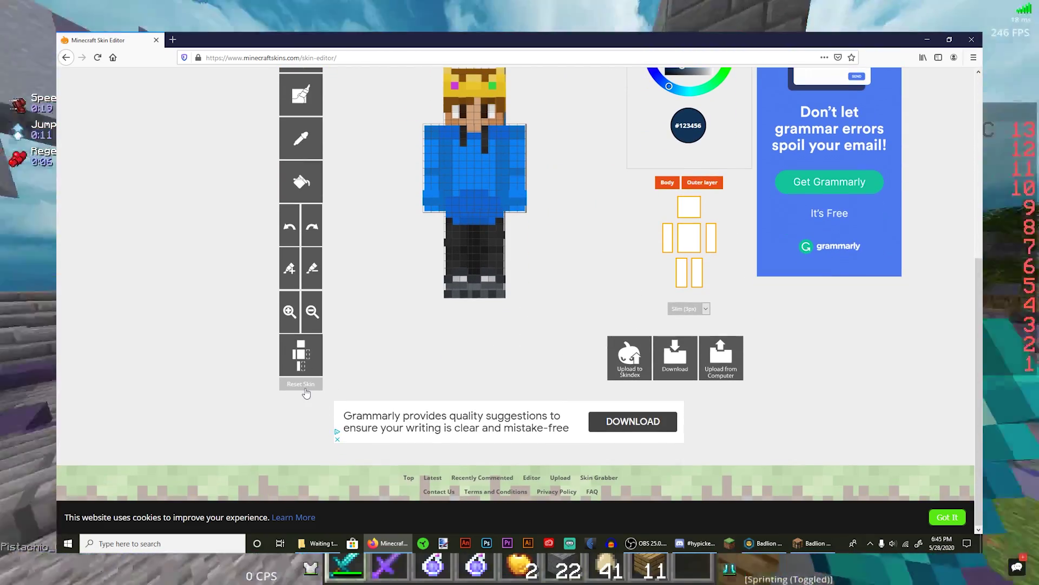
click(303, 385)
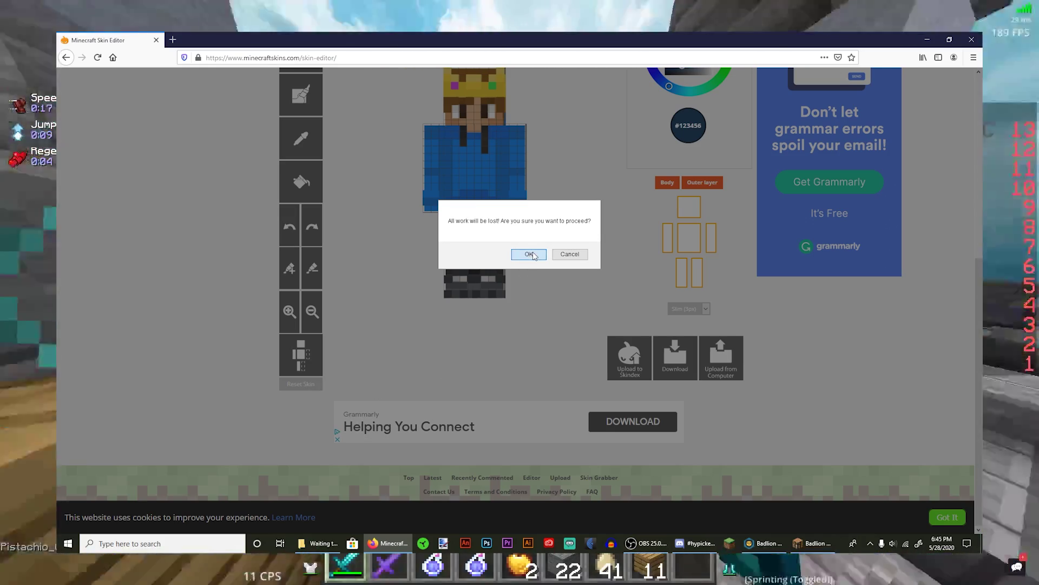
click(529, 254)
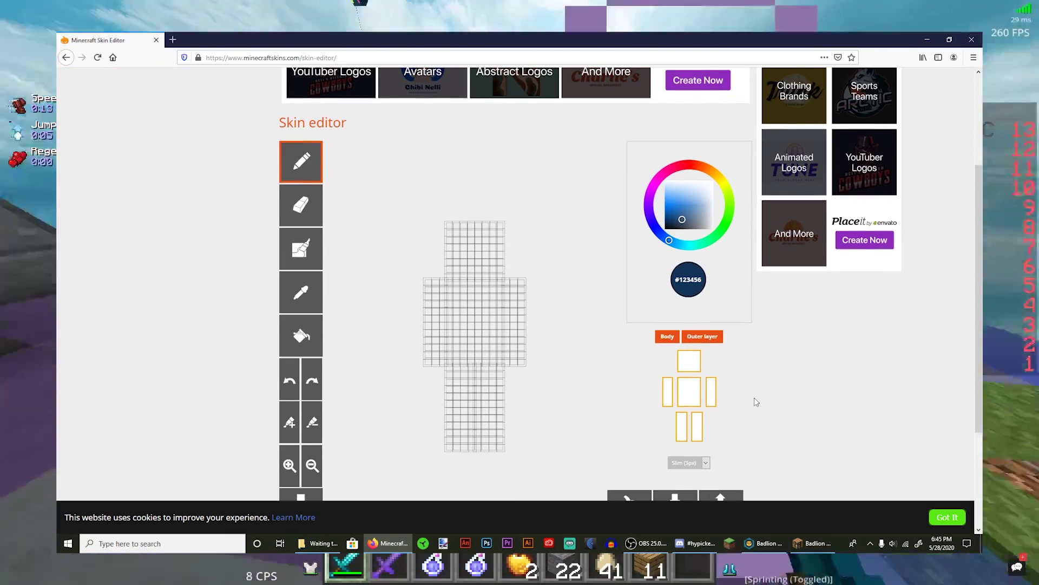
Step: Switch off the Body layer to view only the outer layer, and switch Body back on
scroll(722, 463, down, 3)
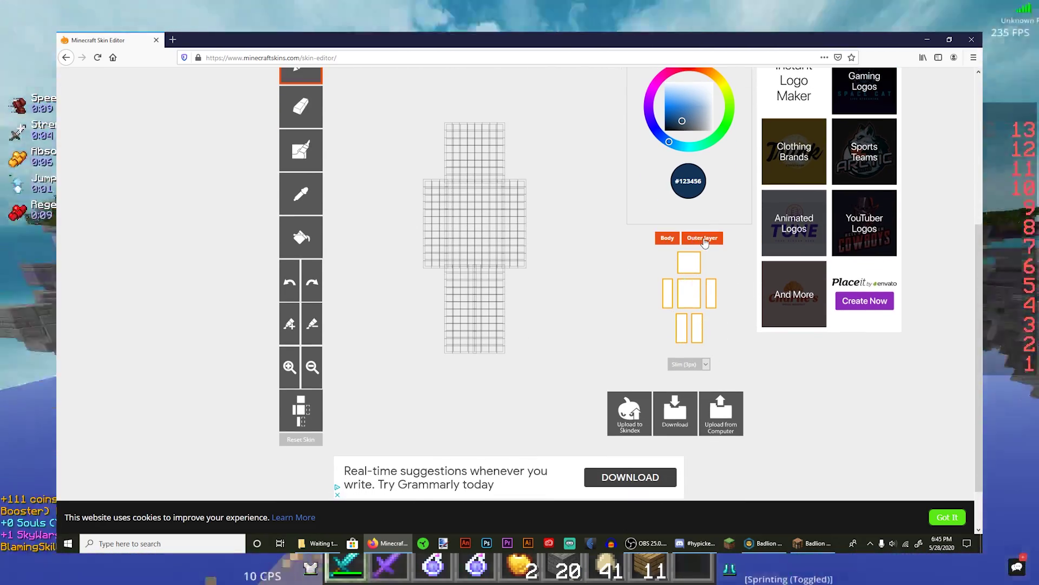
click(704, 240)
click(707, 246)
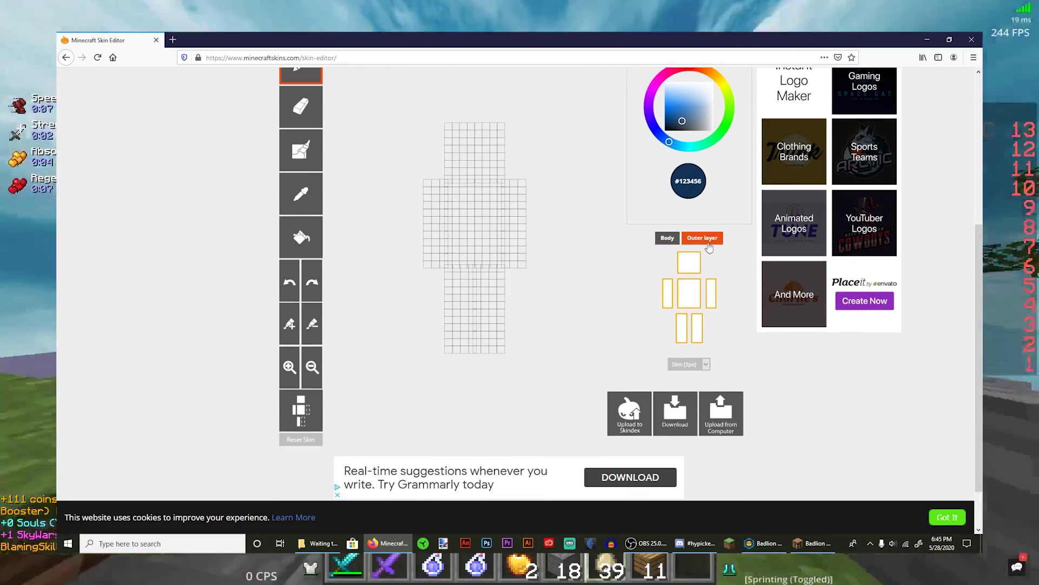
click(677, 240)
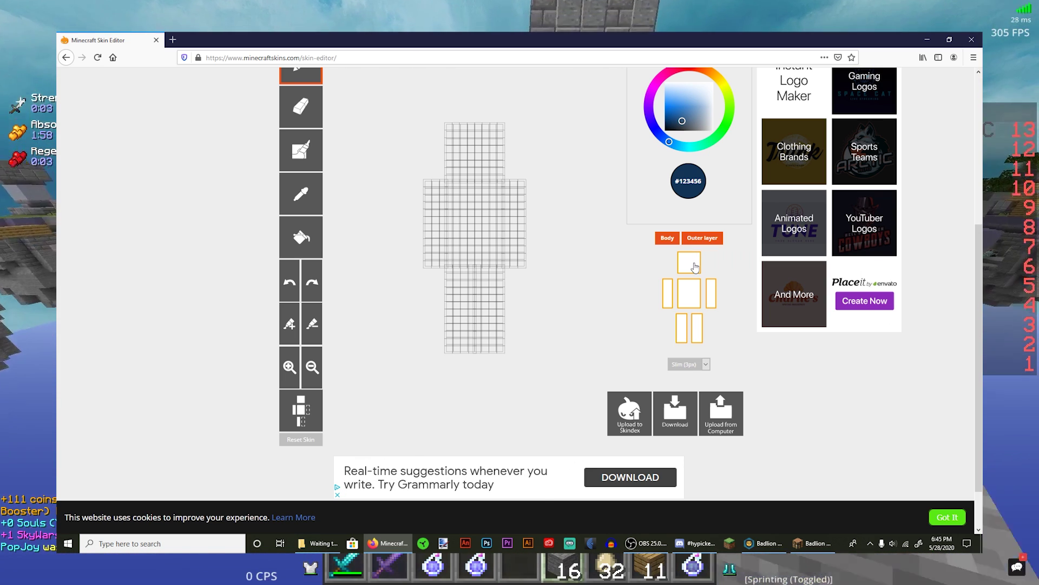
Step: Hide the model's head, arms, torso and both legs one by one
click(690, 263)
click(668, 293)
click(689, 293)
click(712, 293)
click(695, 332)
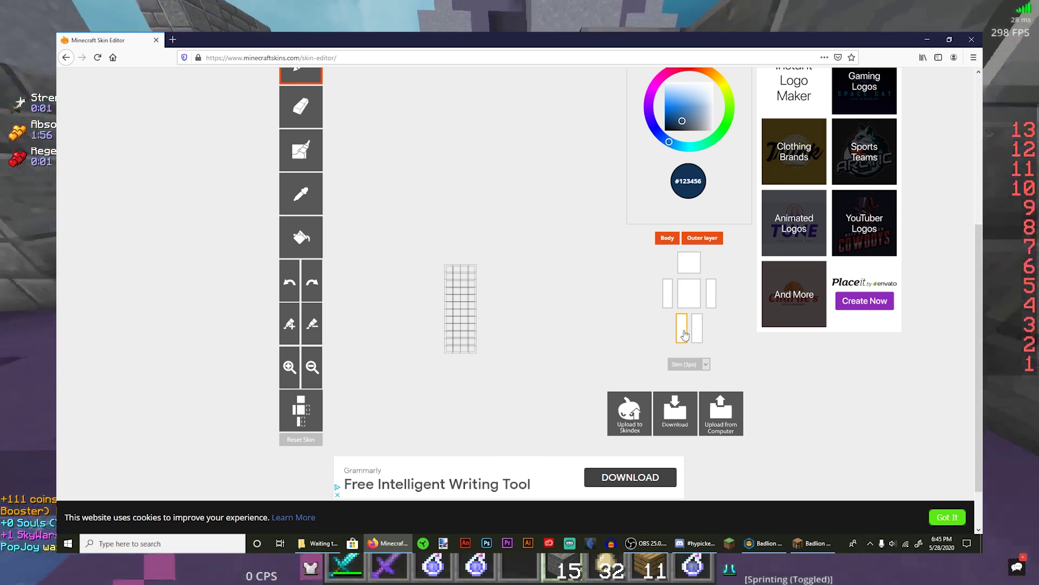
click(683, 333)
Step: Show the legs, torso, arms and head of the model again
click(683, 332)
click(695, 330)
click(689, 293)
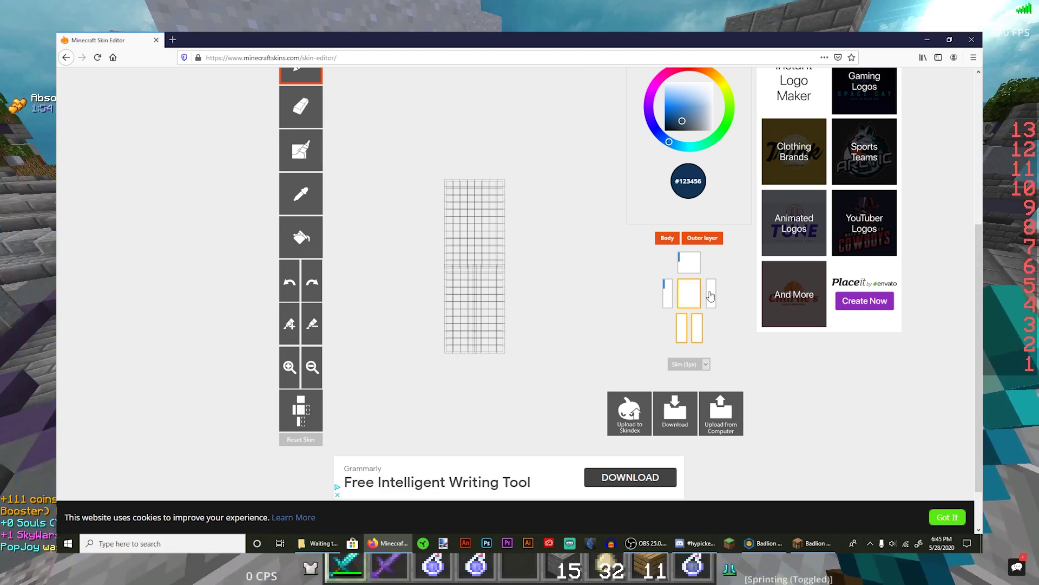
click(712, 293)
click(689, 263)
click(668, 293)
Step: Pencil two blue eyes and a #cb6294 pink mouth on the face, and erase the mouth and one eye
scroll(334, 211, up, 3)
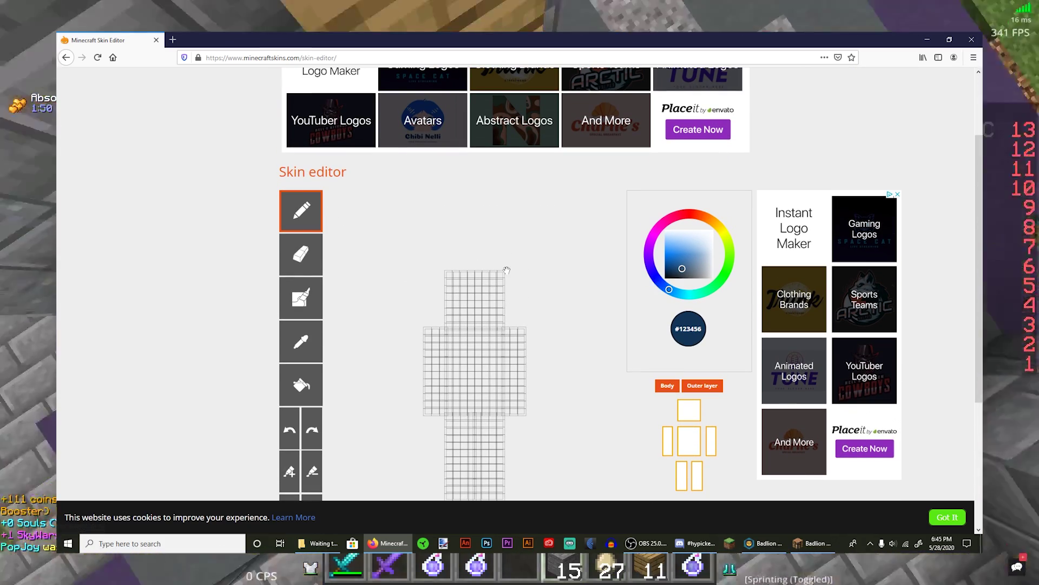
mouse_move(691, 264)
mouse_down()
mouse_move(678, 261)
mouse_move(695, 266)
mouse_move(688, 251)
mouse_up()
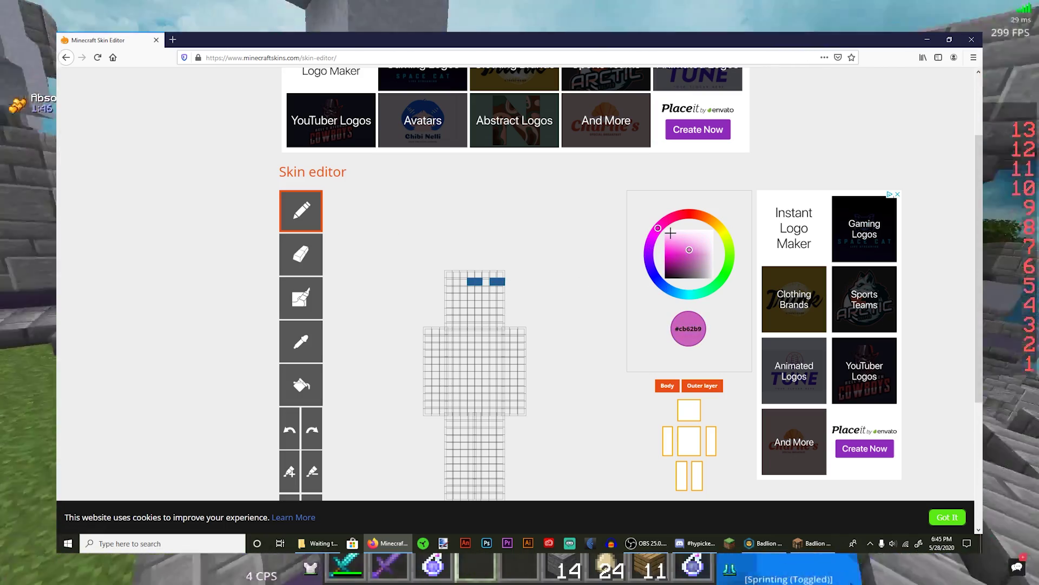
drag(488, 301, 471, 319)
scroll(471, 319, down, 1)
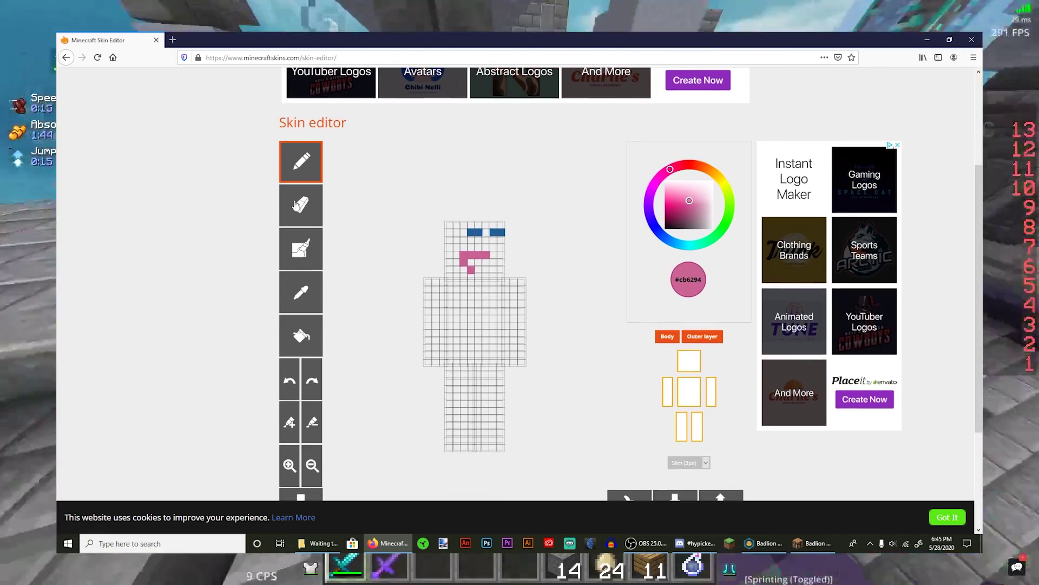
click(301, 204)
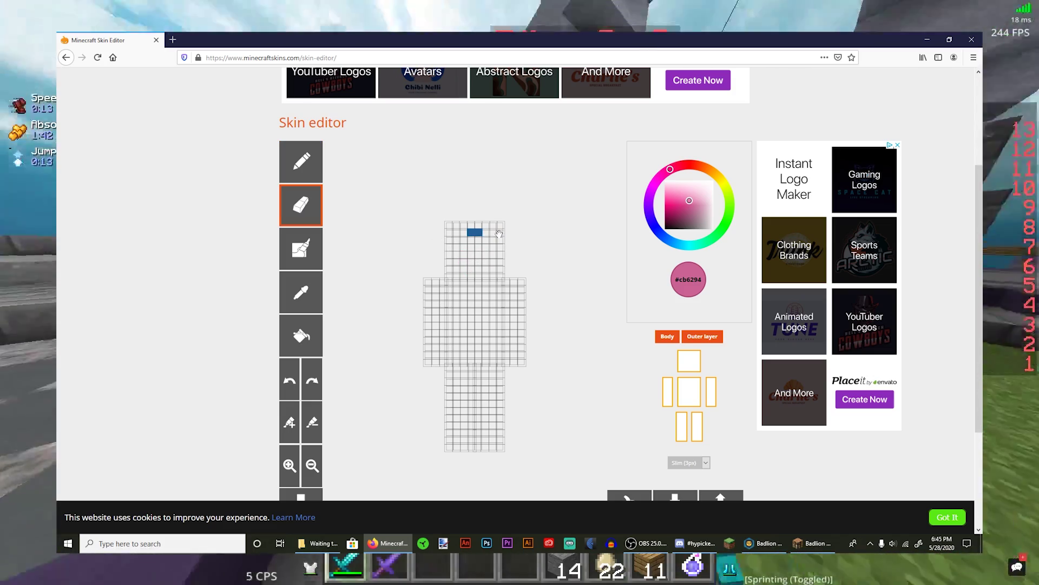
Step: Paint mottled pink #cb6294 strokes over the lower face, torso, arm and legs with the tone-varying brush
click(303, 257)
right_click(302, 257)
key(Escape)
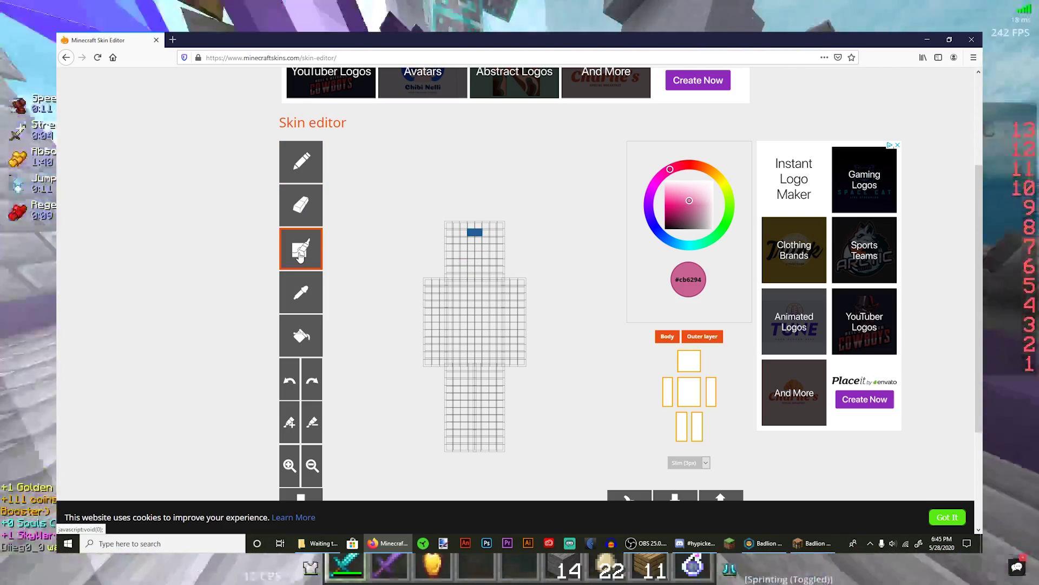
mouse_move(477, 288)
mouse_down()
mouse_move(477, 311)
mouse_move(459, 309)
mouse_move(487, 309)
mouse_move(490, 347)
mouse_move(475, 340)
mouse_move(484, 318)
mouse_move(479, 341)
mouse_move(462, 328)
mouse_move(462, 340)
mouse_move(469, 303)
mouse_up()
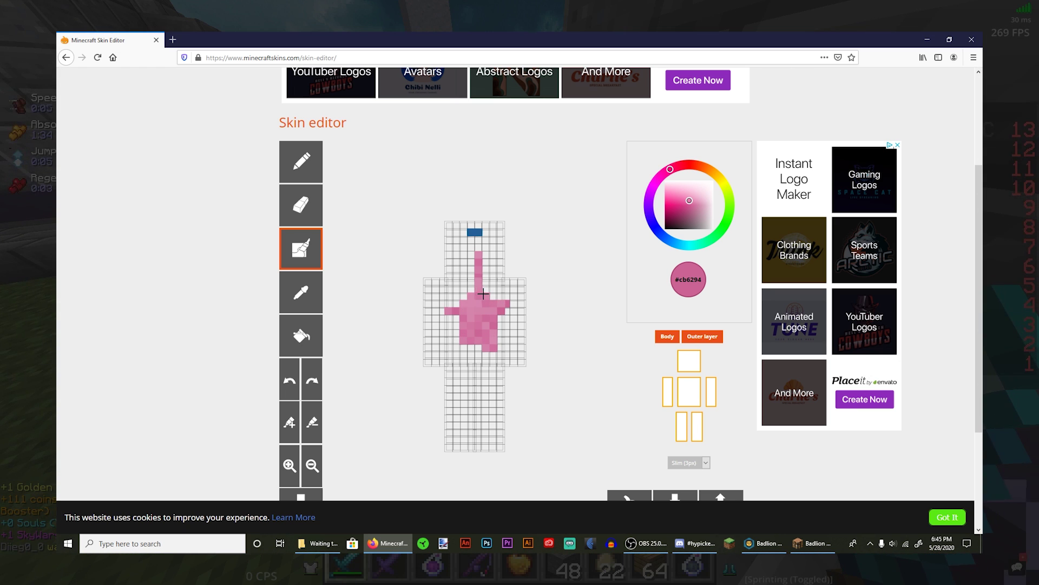
scroll(474, 303, down, 1)
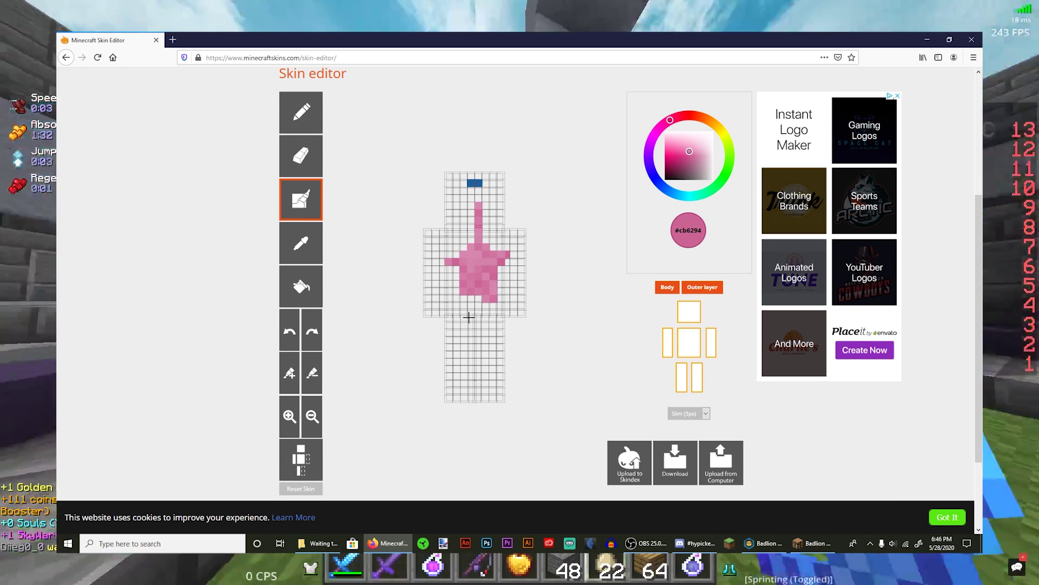
mouse_move(471, 307)
mouse_down()
mouse_move(504, 334)
mouse_move(492, 377)
mouse_up()
drag(477, 331, 495, 312)
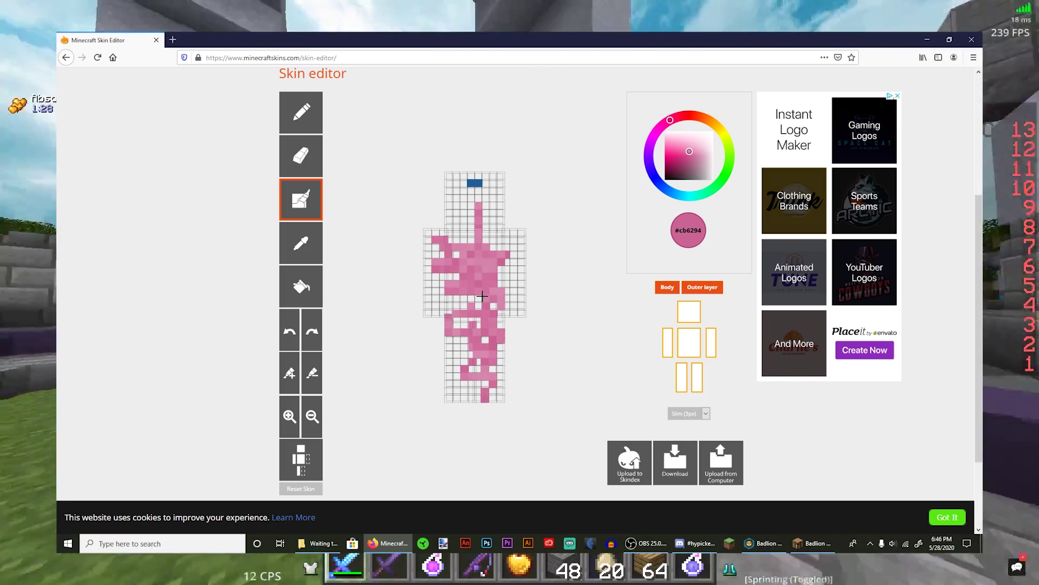
Step: Sample the pink #cc6697 from the painted torso and fill the front of the head with it
drag(568, 300, 372, 277)
click(312, 249)
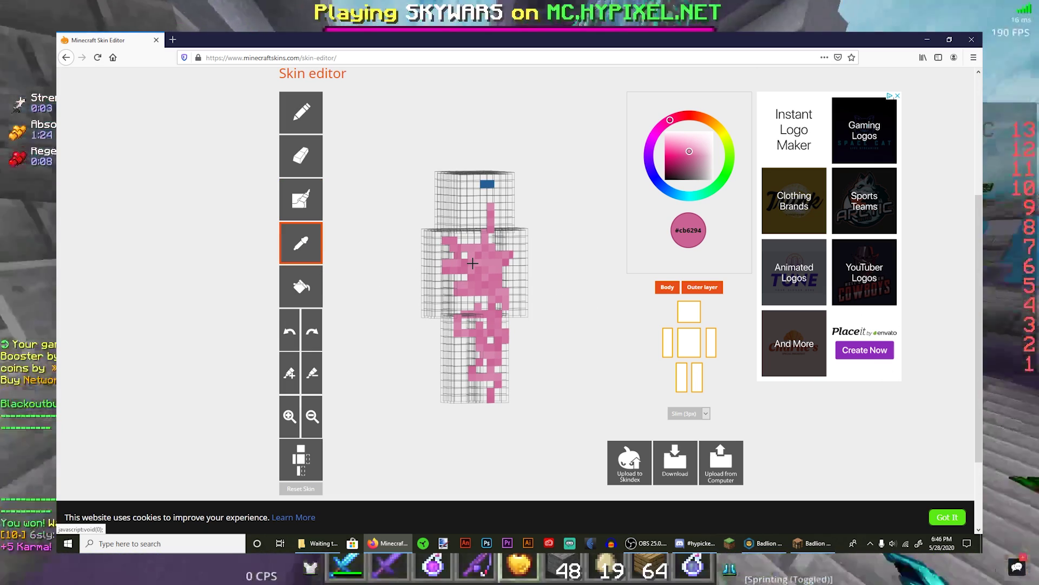
click(477, 257)
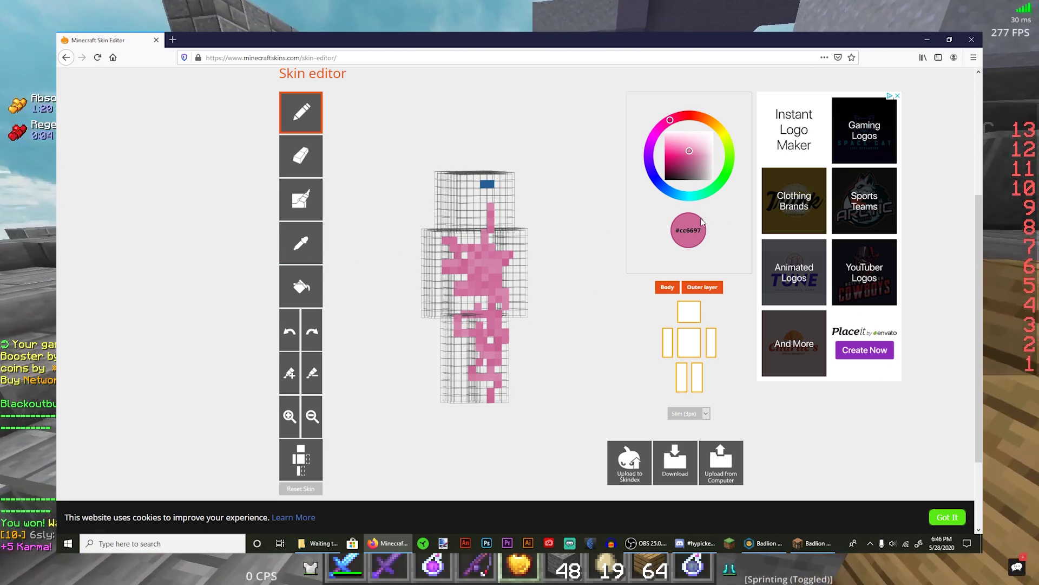
click(305, 288)
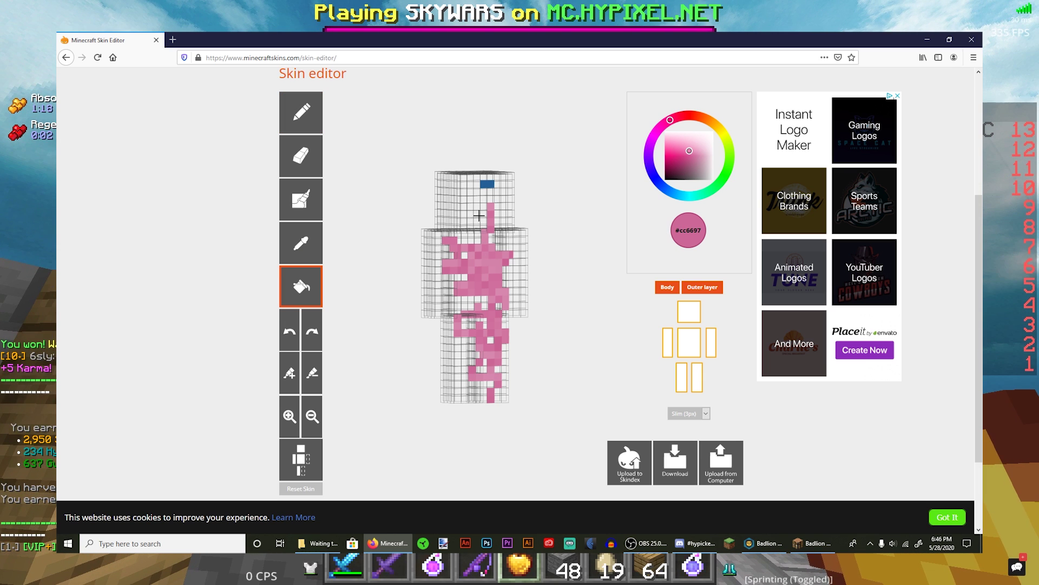
click(479, 218)
Step: Darken the painting colour in several increments to the dark maroon #61223f
scroll(433, 314, down, 1)
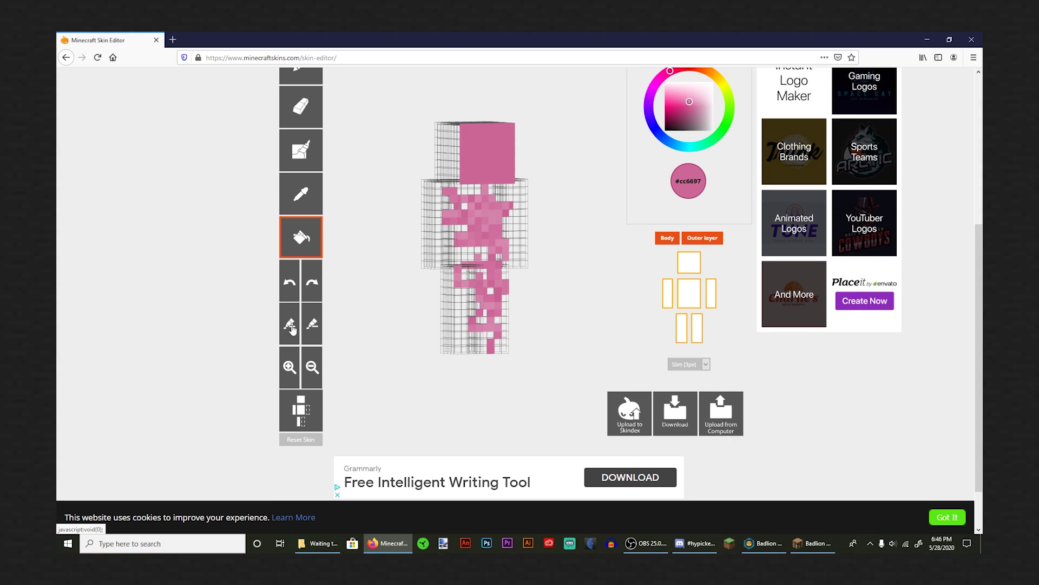
click(287, 324)
click(287, 325)
click(285, 326)
click(285, 326)
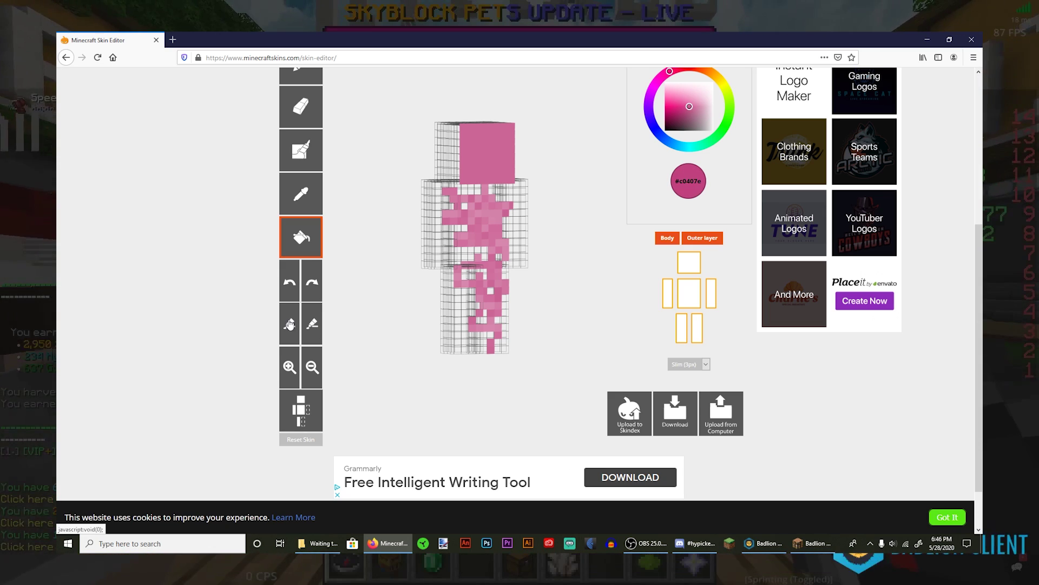
click(288, 326)
click(317, 326)
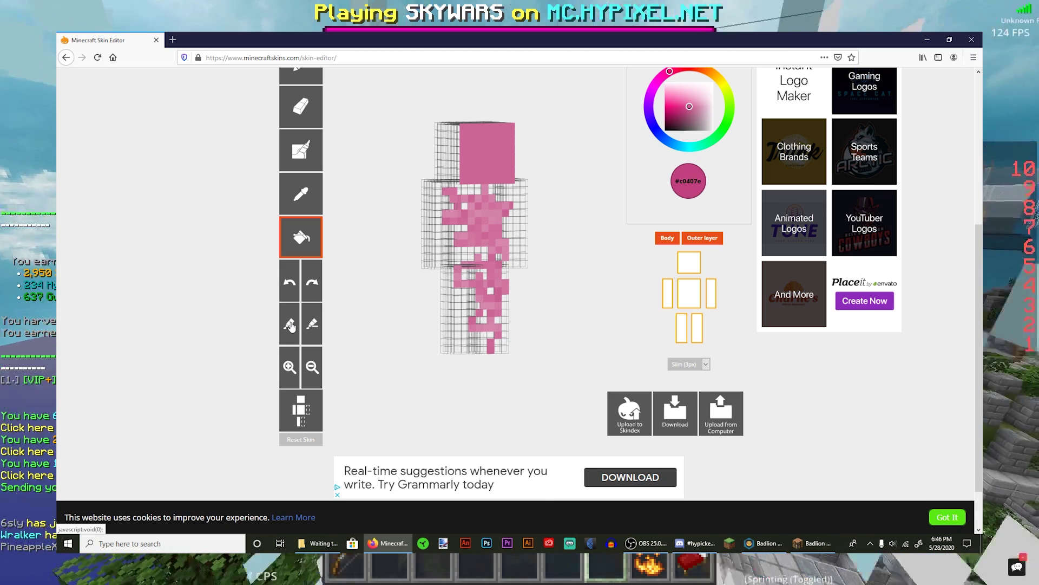
click(289, 326)
click(289, 326)
click(290, 326)
click(290, 329)
Step: Lighten the painting colour in several increments to the light pink #d280a4
click(313, 327)
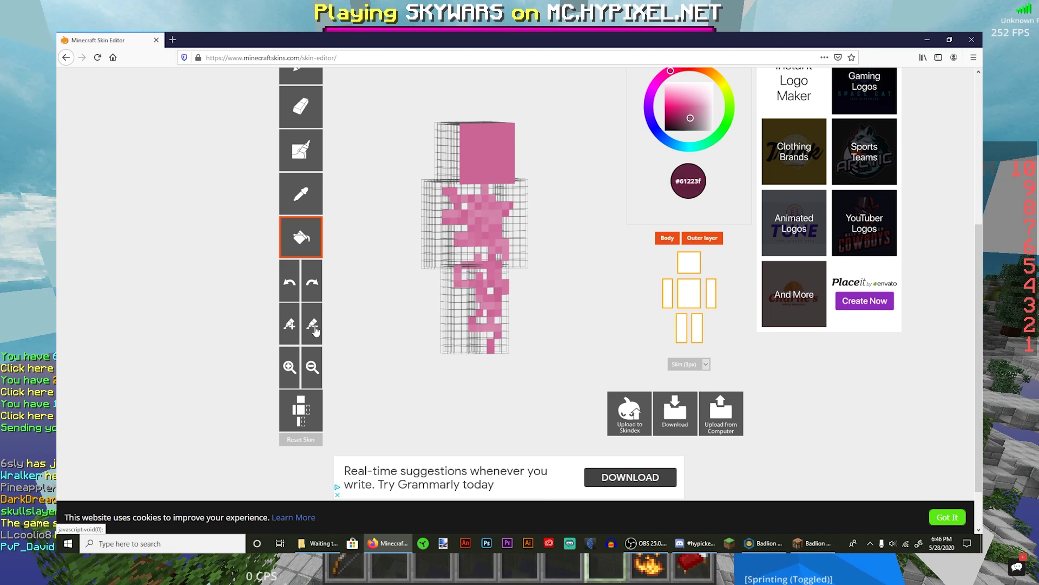
click(314, 327)
click(313, 327)
click(314, 328)
click(315, 328)
click(315, 327)
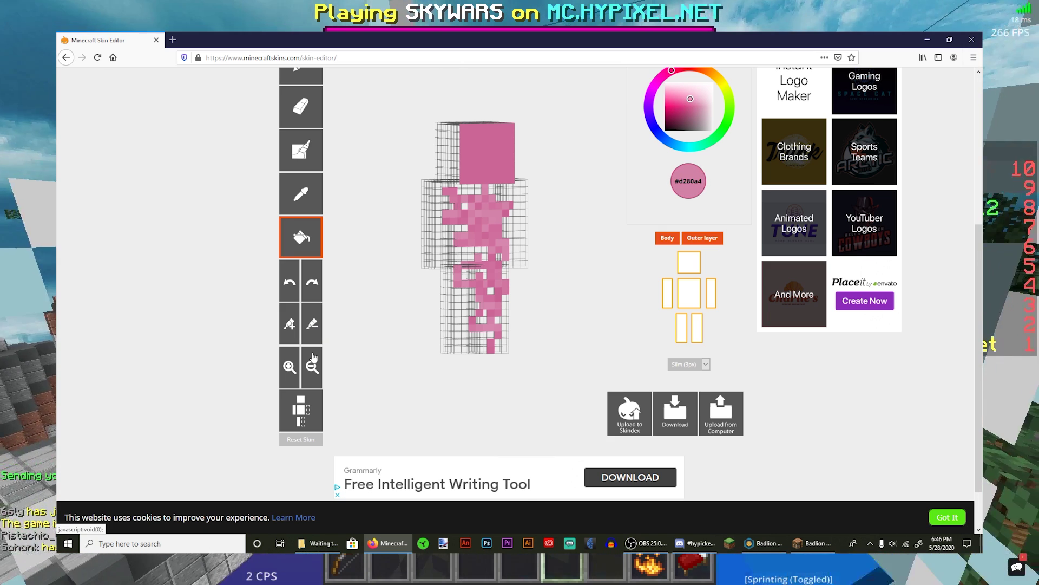
Step: Zoom the model in and back out, and toggle the body mirroring option a few times
click(293, 371)
click(293, 371)
click(293, 370)
click(314, 368)
click(314, 368)
click(315, 372)
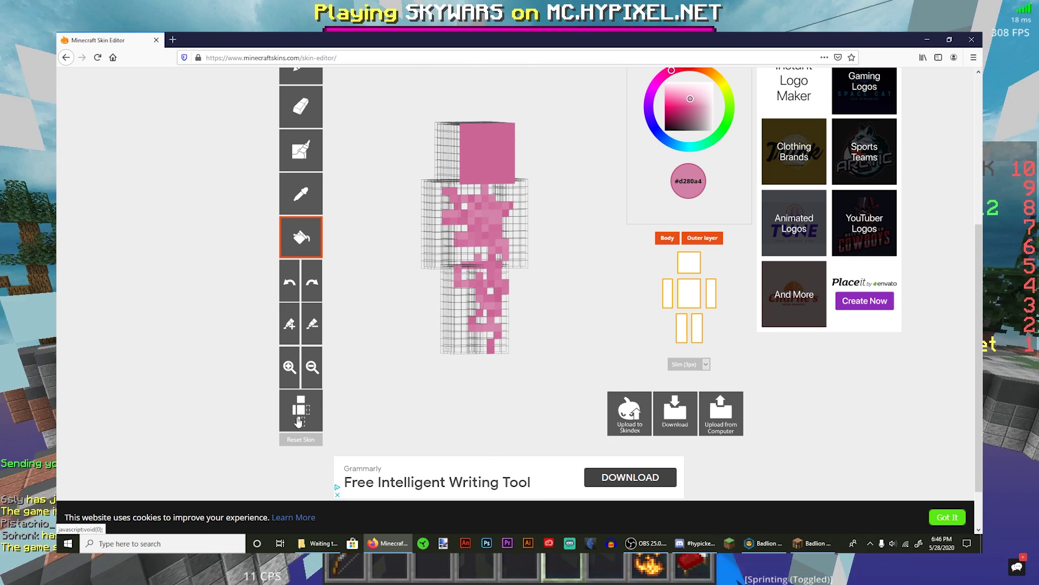
click(297, 419)
click(297, 419)
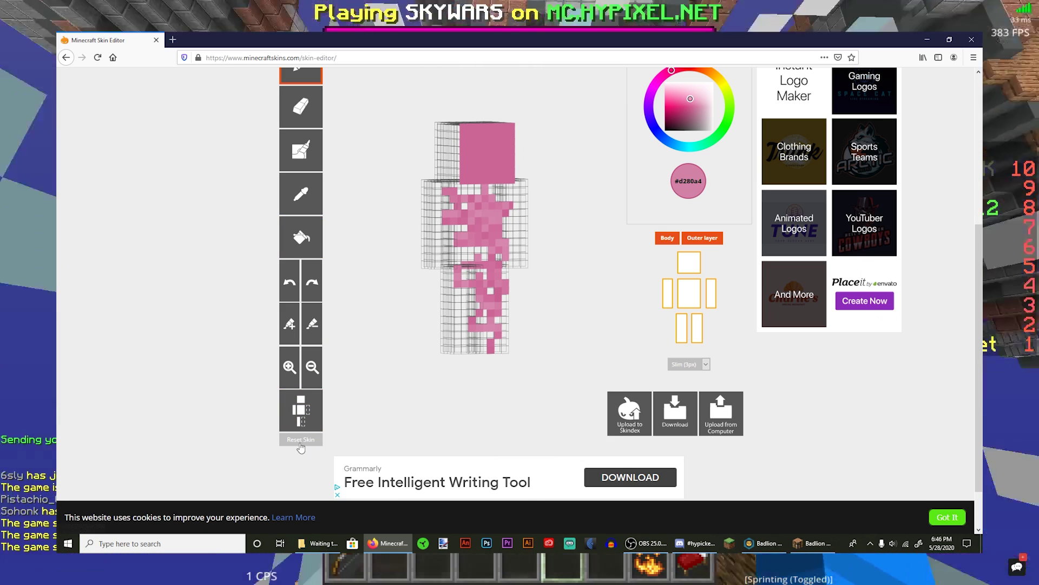
click(311, 418)
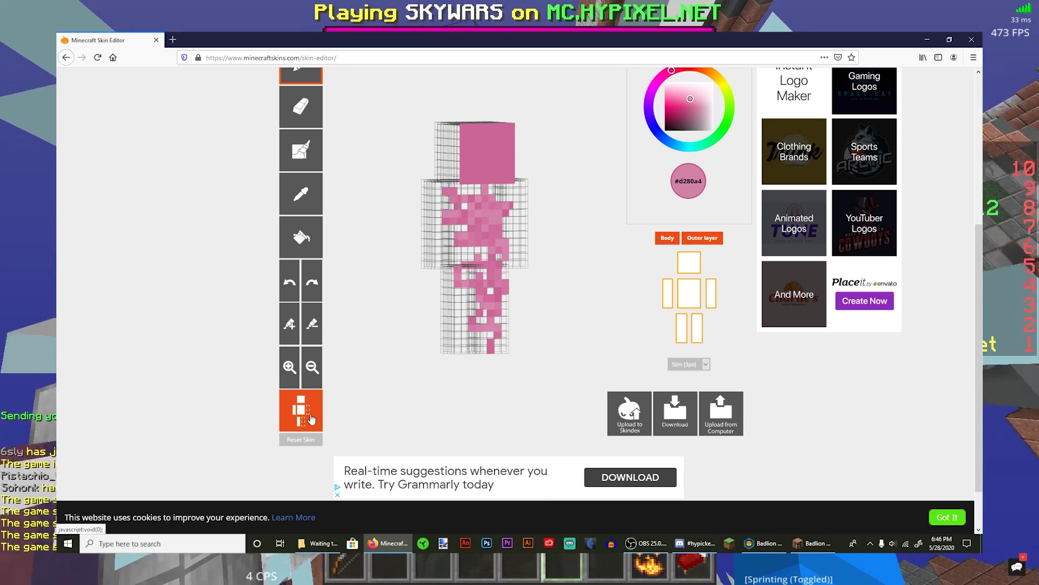
Step: Look over the painted model and the options for uploading to Skindex, downloading, and uploading a skin from the computer
scroll(596, 327, up, 3)
scroll(522, 316, down, 4)
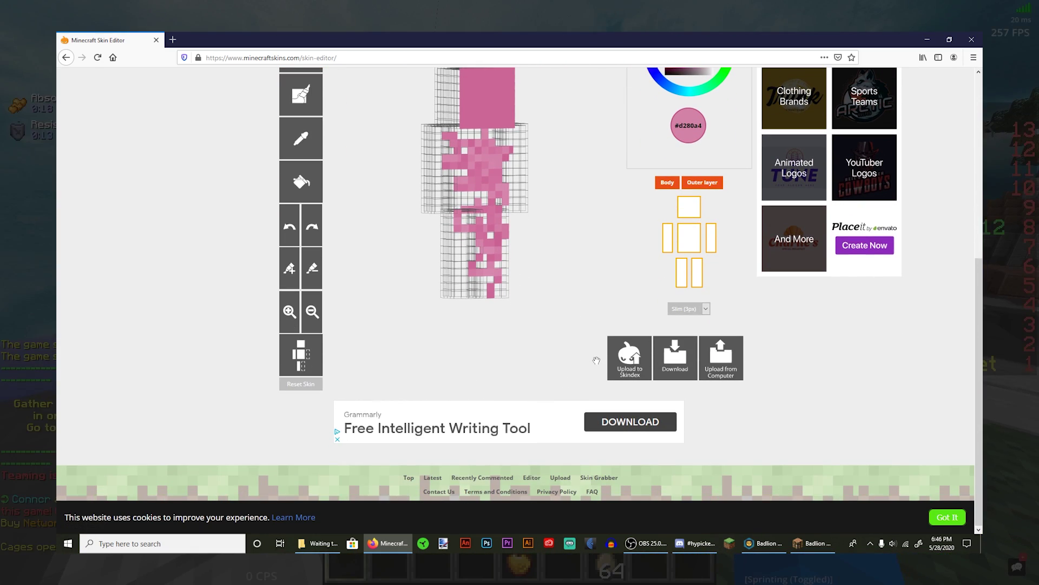
drag(596, 360, 558, 329)
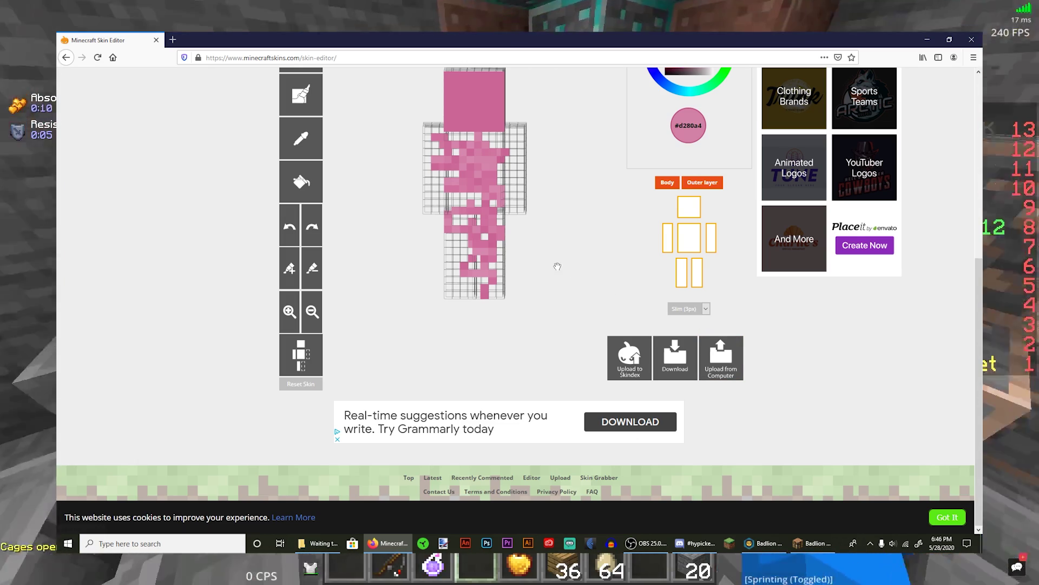
scroll(557, 267, up, 1)
mouse_move(549, 232)
mouse_down()
mouse_move(572, 225)
mouse_move(560, 227)
mouse_up()
click(719, 418)
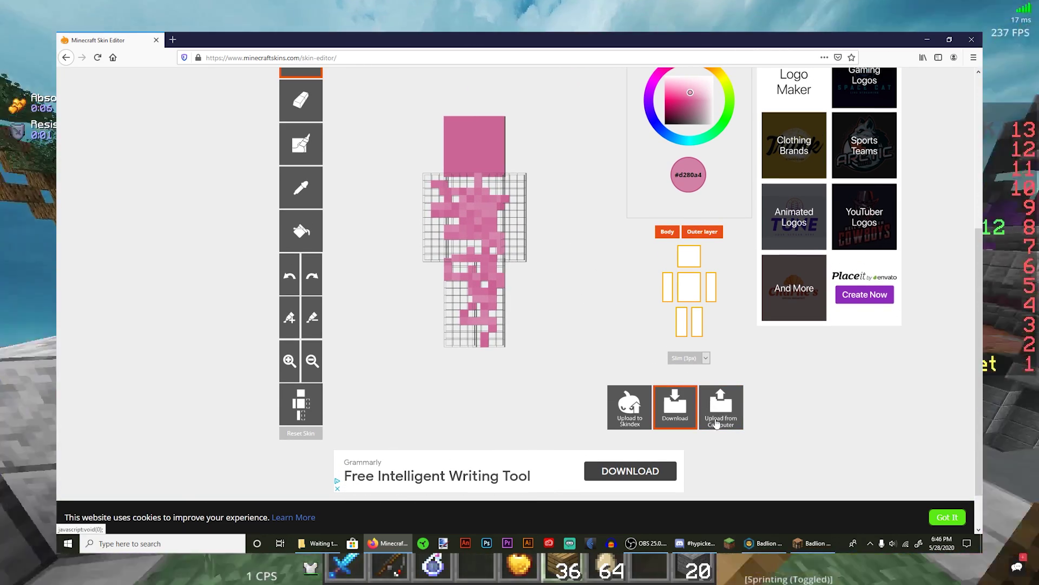
scroll(789, 413, down, 1)
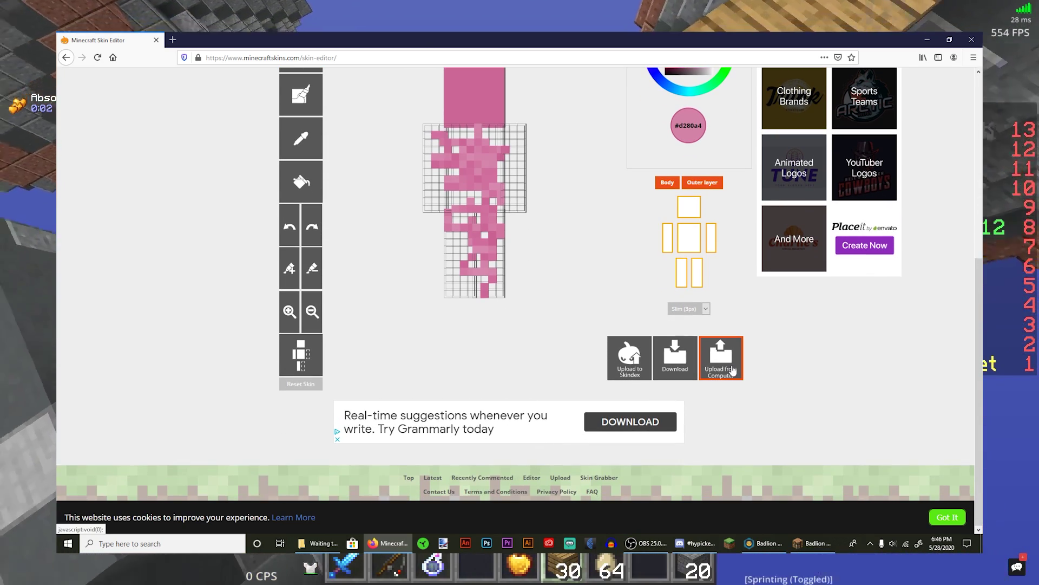
click(739, 366)
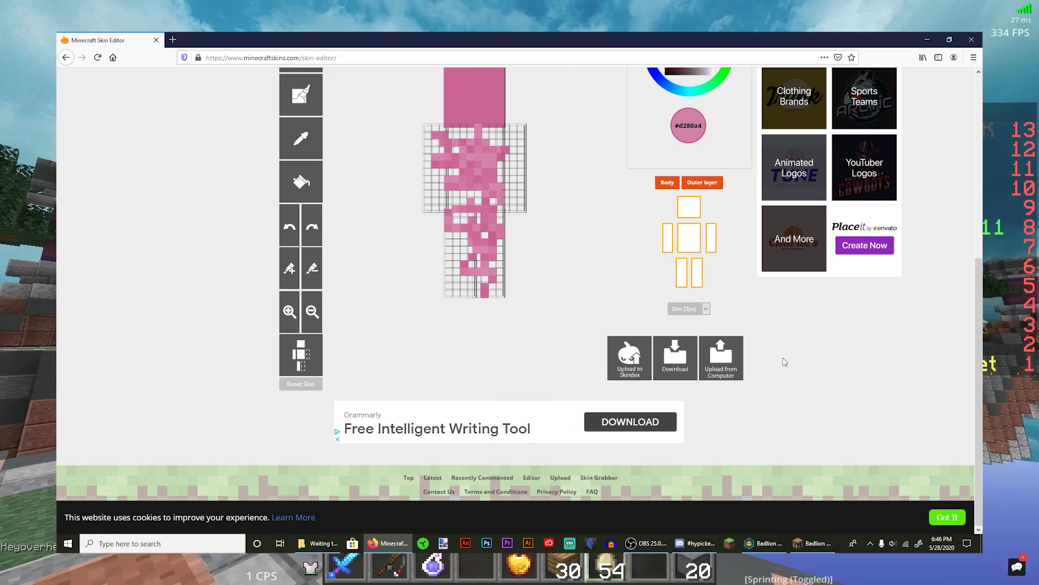
scroll(783, 362, up, 2)
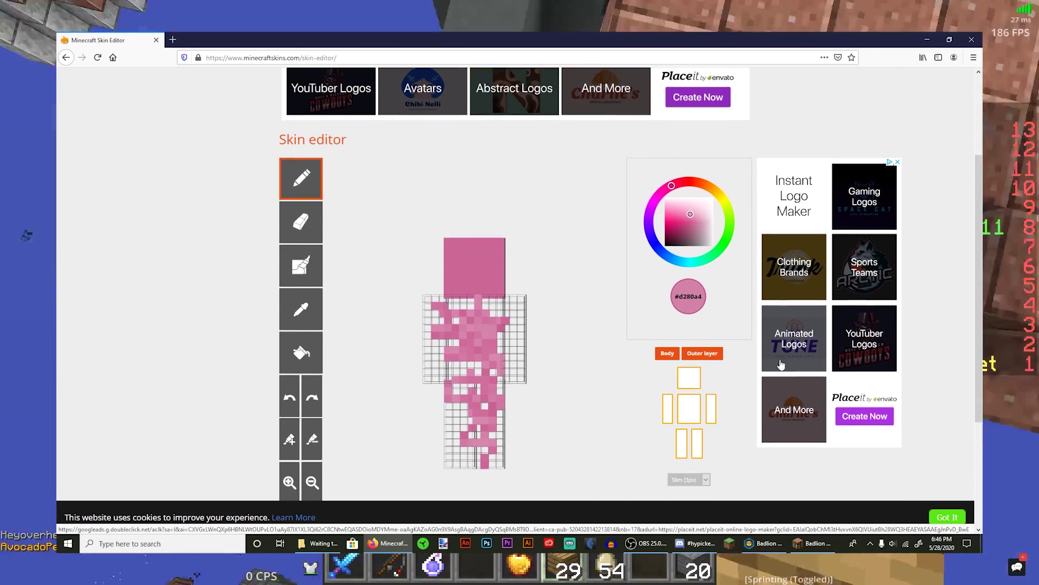
scroll(779, 362, down, 2)
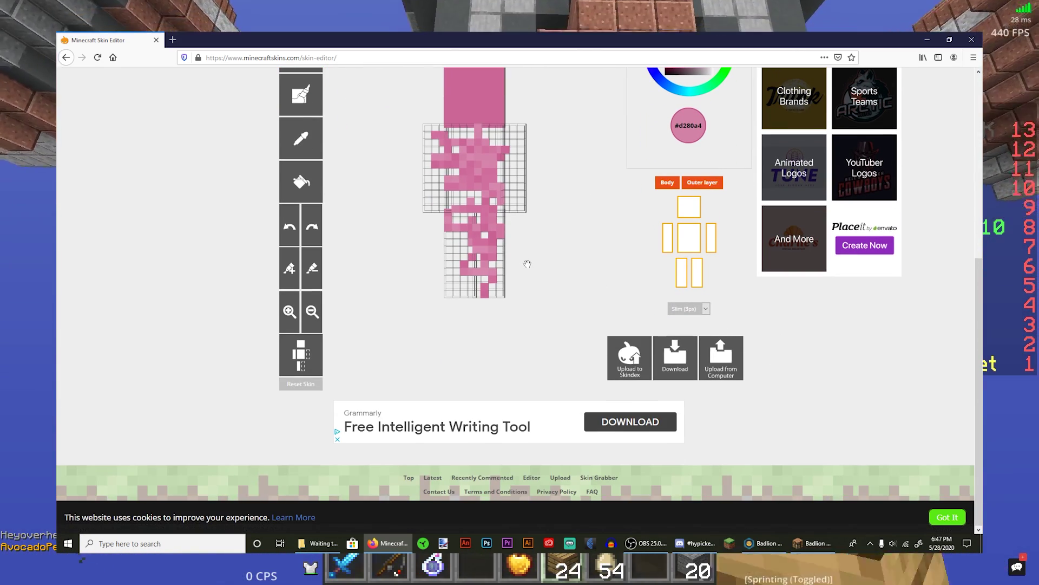
scroll(545, 264, up, 1)
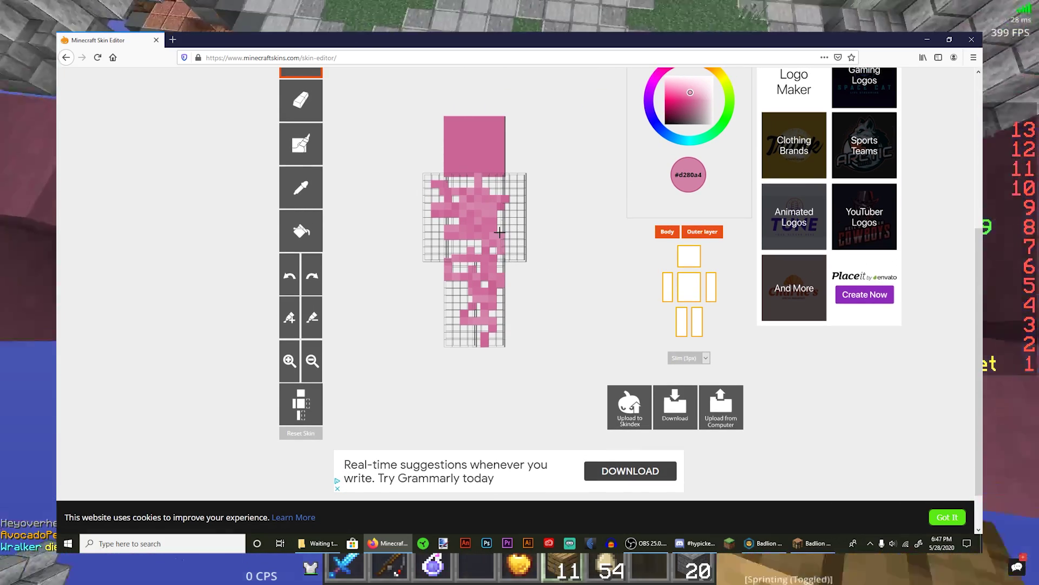
scroll(558, 235, up, 5)
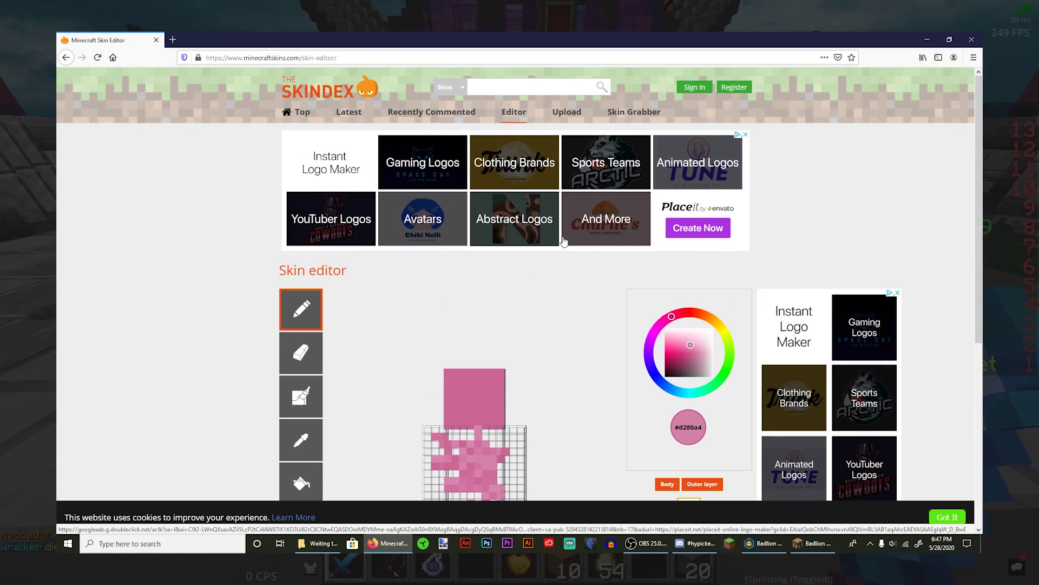
Step: Visit the site's skin upload section and its Skin Grabber page
click(572, 114)
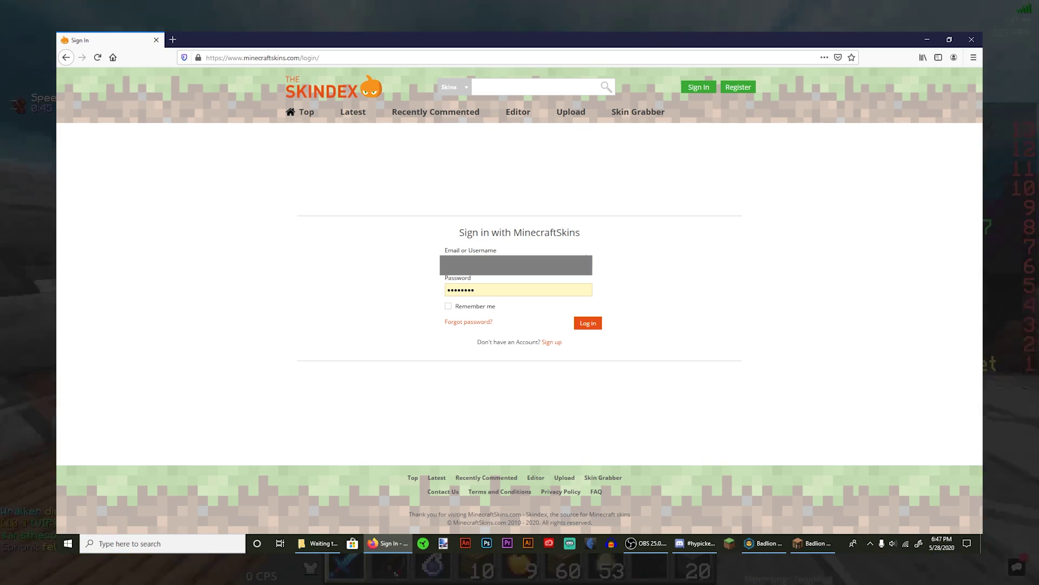
click(649, 119)
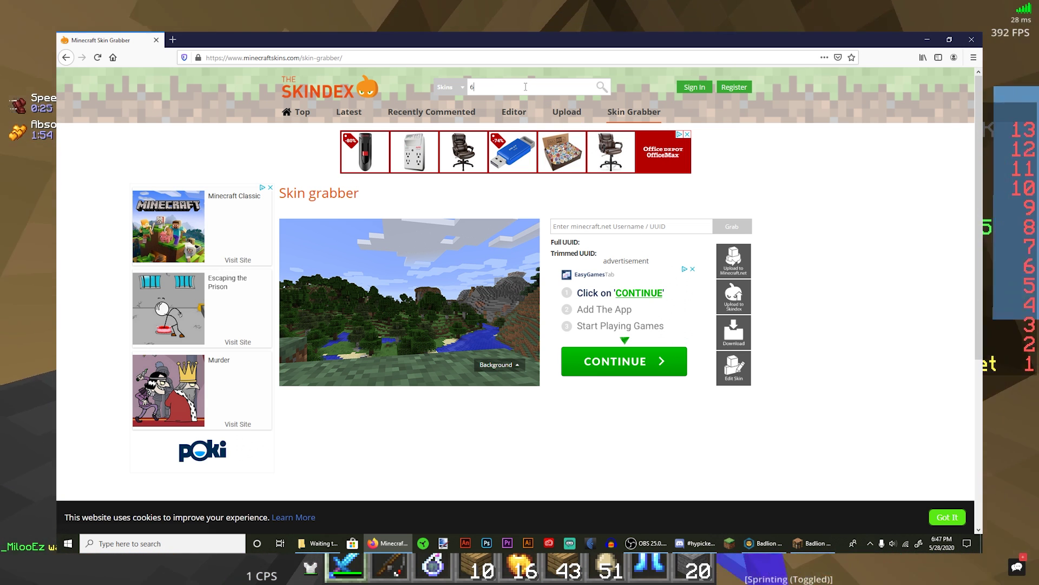
Step: Search the site's skins for "6sly" and open the page of the blue-hoodie skin with the crown
key(Return)
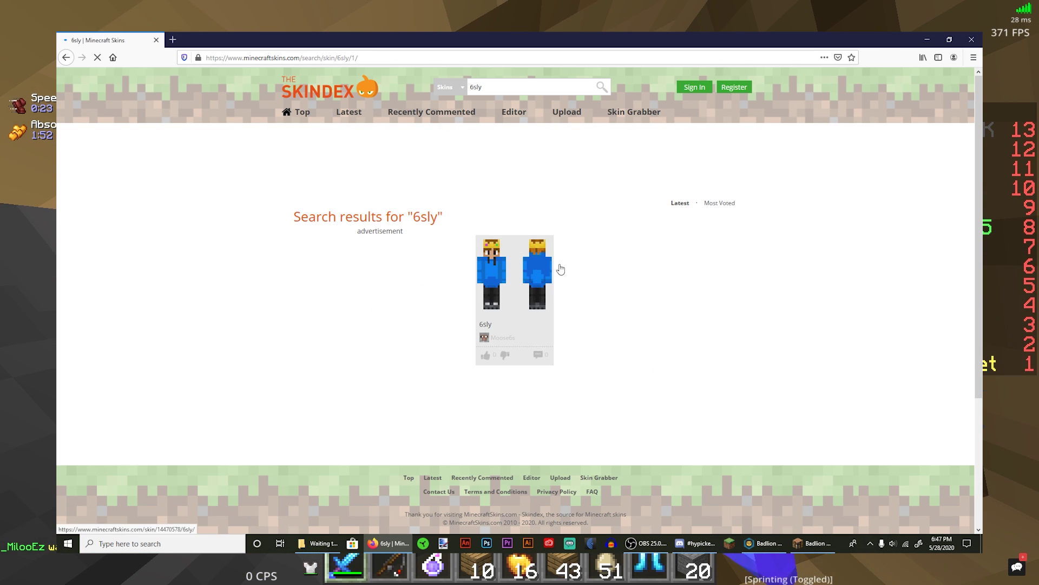
scroll(596, 267, down, 2)
scroll(585, 295, up, 2)
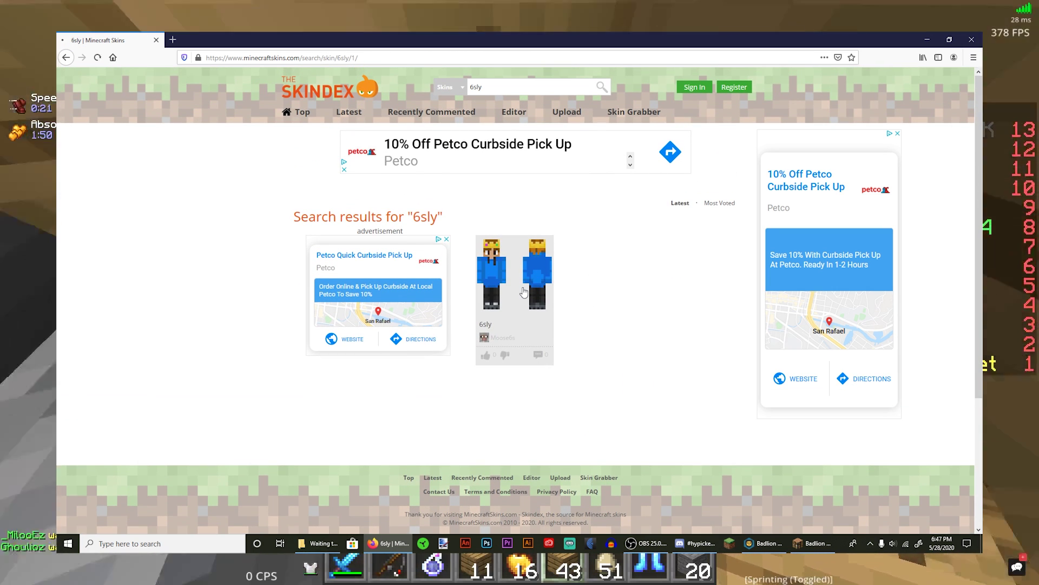
click(524, 292)
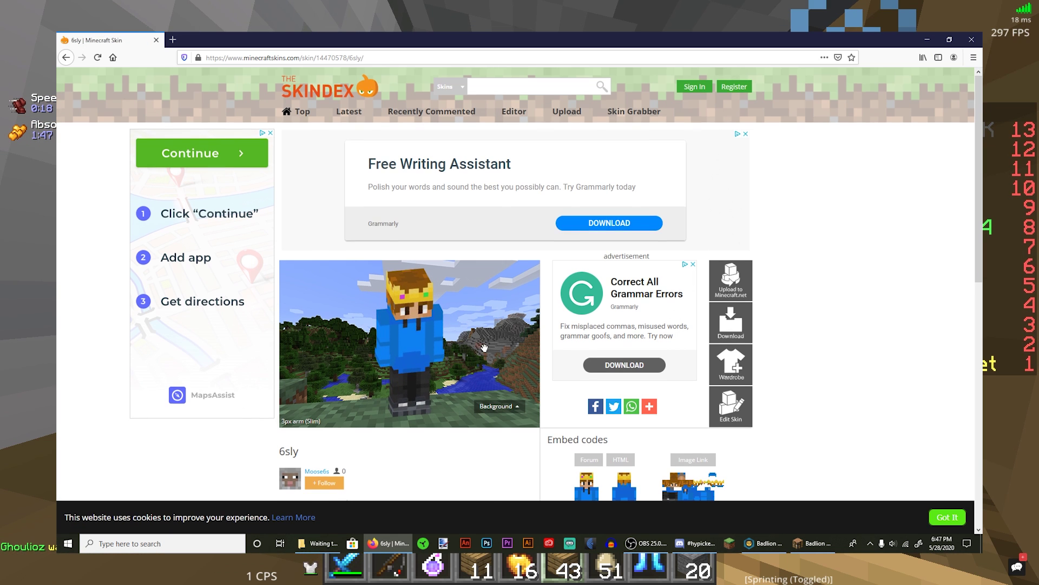
Step: Examine the skin's page and rotate its 3D preview, then reopen the page from the search results
scroll(615, 368, down, 2)
scroll(479, 370, up, 2)
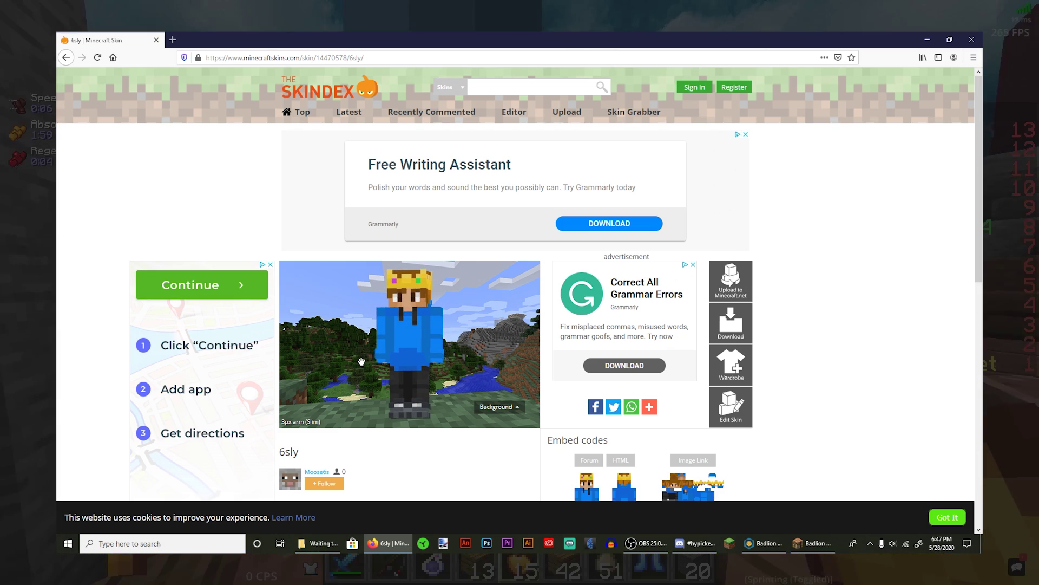
drag(388, 342, 456, 337)
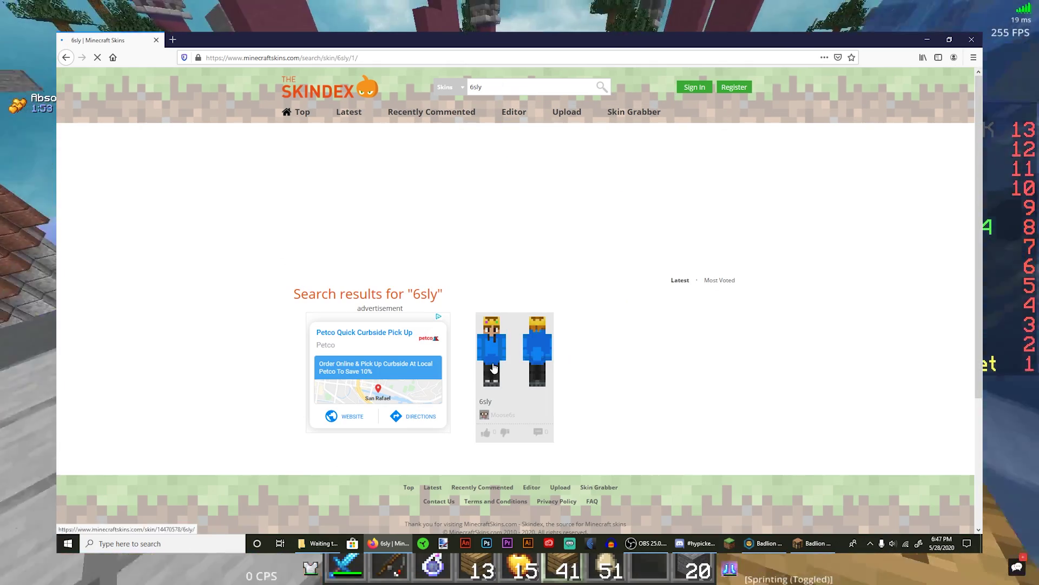
click(515, 365)
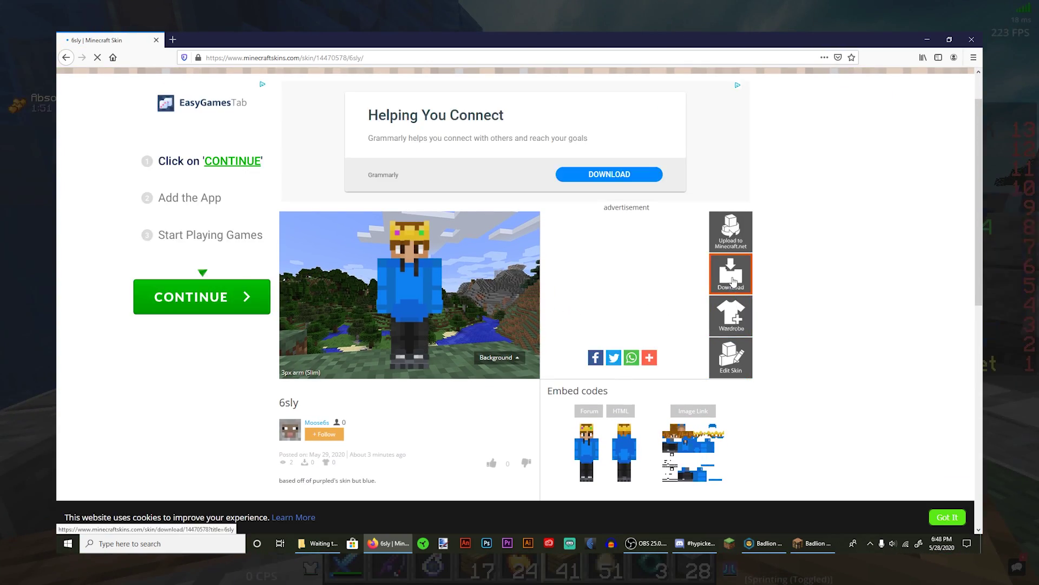
Step: Switch to the Minecraft Launcher and start adding a new skin to the Java Edition skin library
click(925, 41)
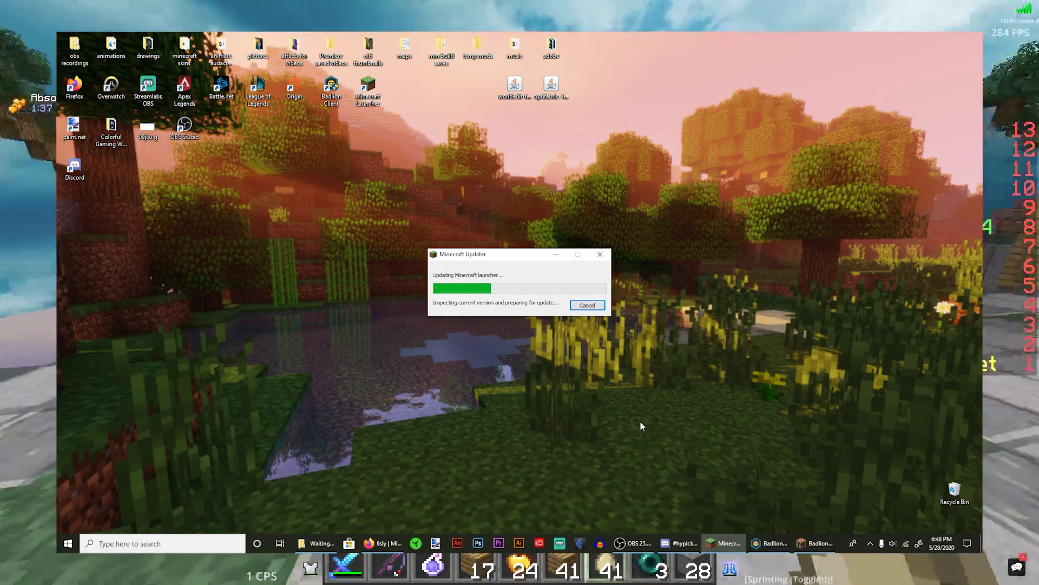
mouse_move(712, 540)
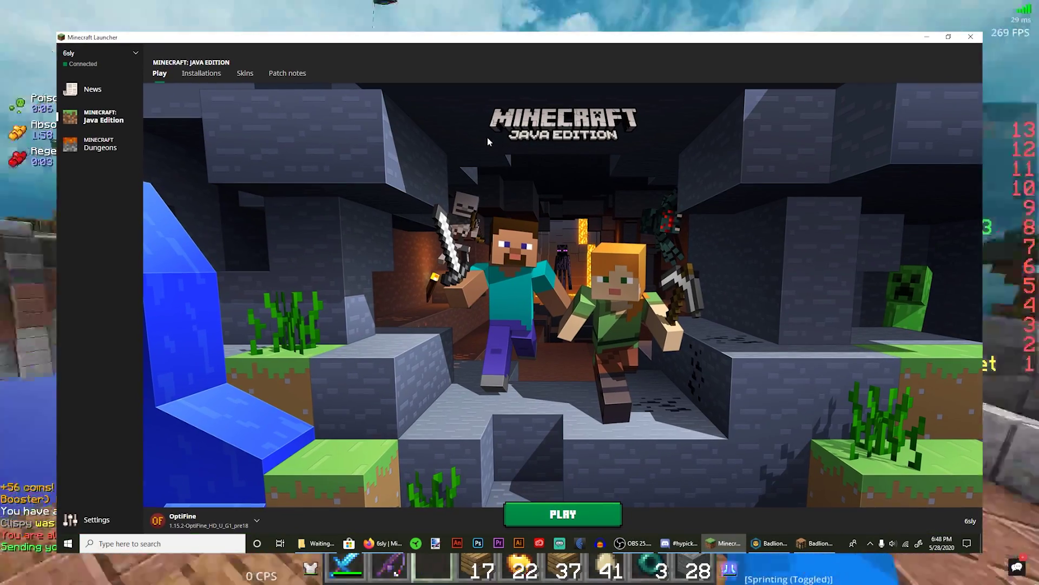
click(247, 74)
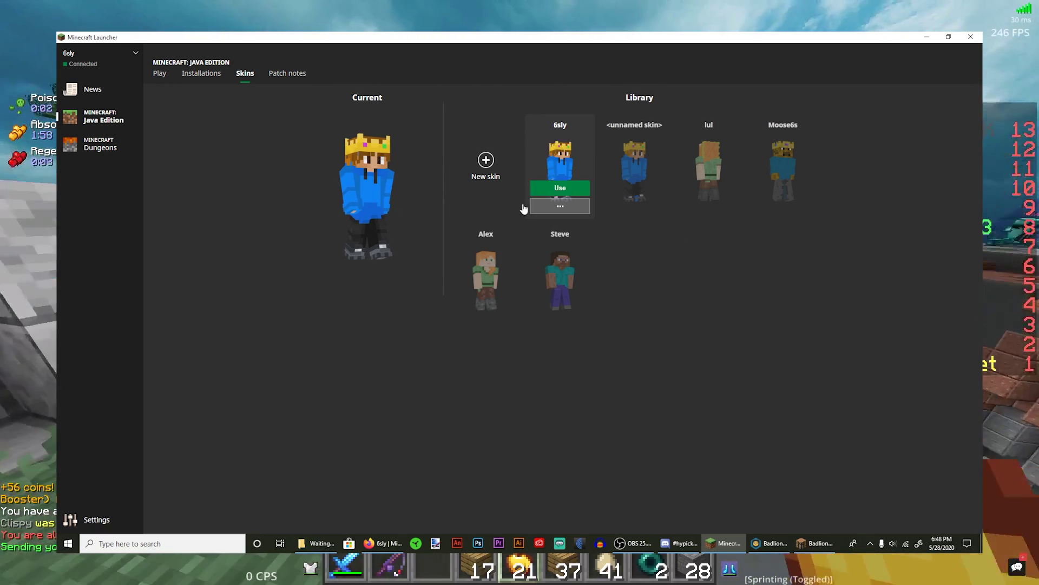
click(485, 162)
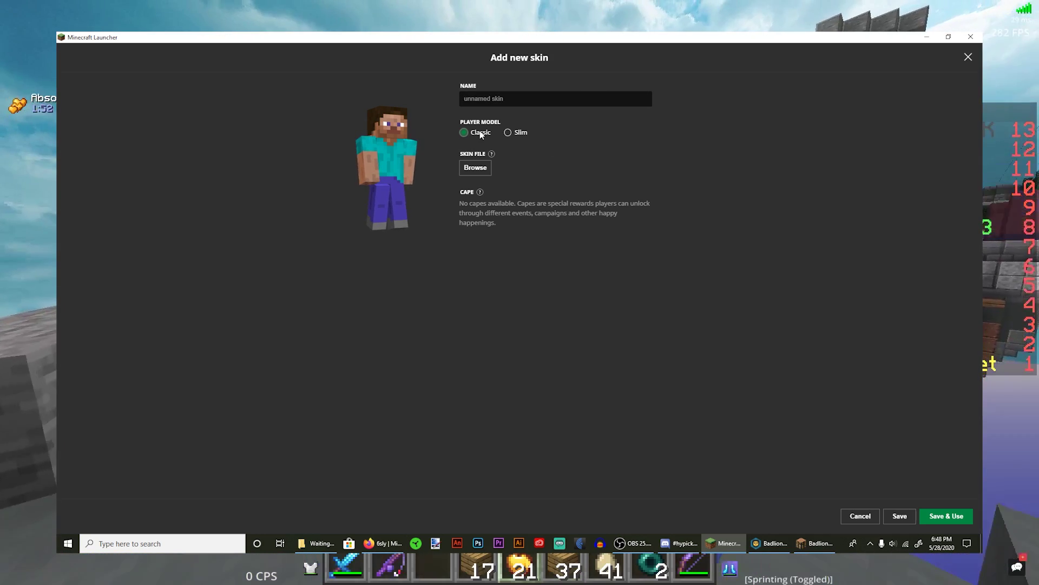
Step: Compare the Slim and Classic player models for the new skin, ending on Classic
click(509, 132)
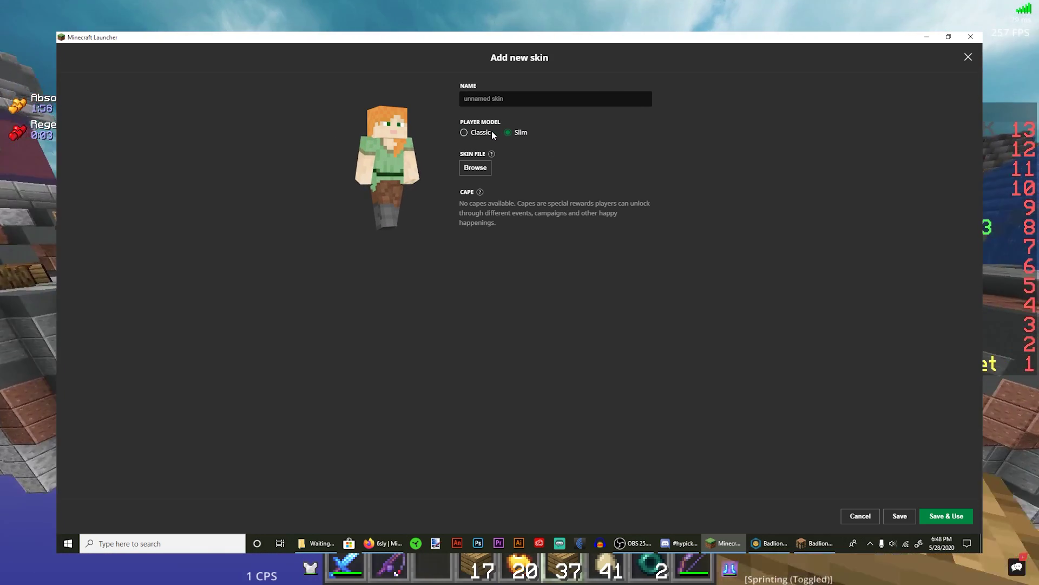
click(465, 133)
click(513, 131)
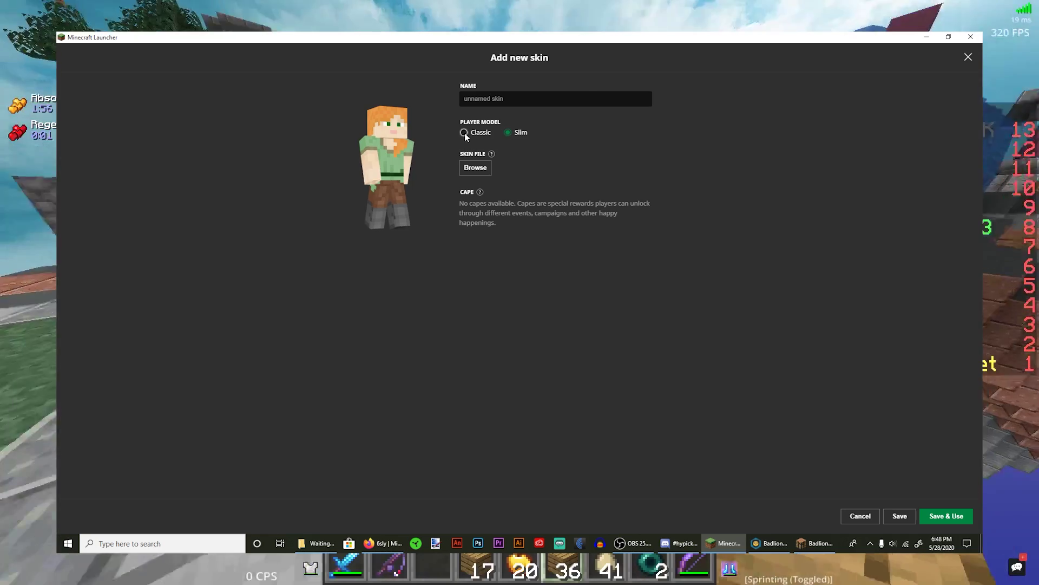
click(465, 132)
click(508, 132)
click(466, 132)
click(509, 131)
click(466, 132)
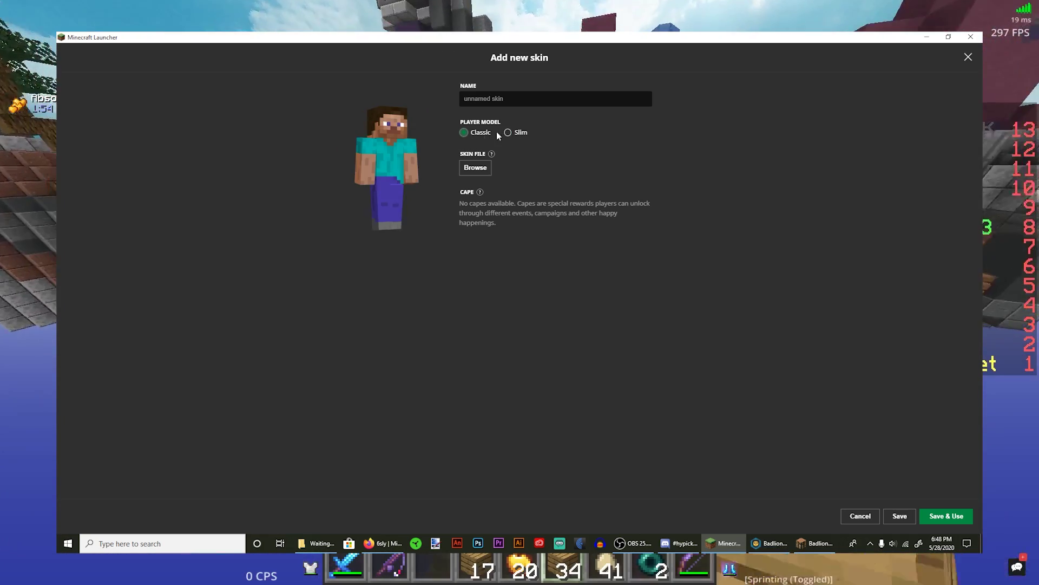
Step: Compare the Classic and Slim player models several more times for the new skin, ending on Slim
click(509, 132)
click(465, 133)
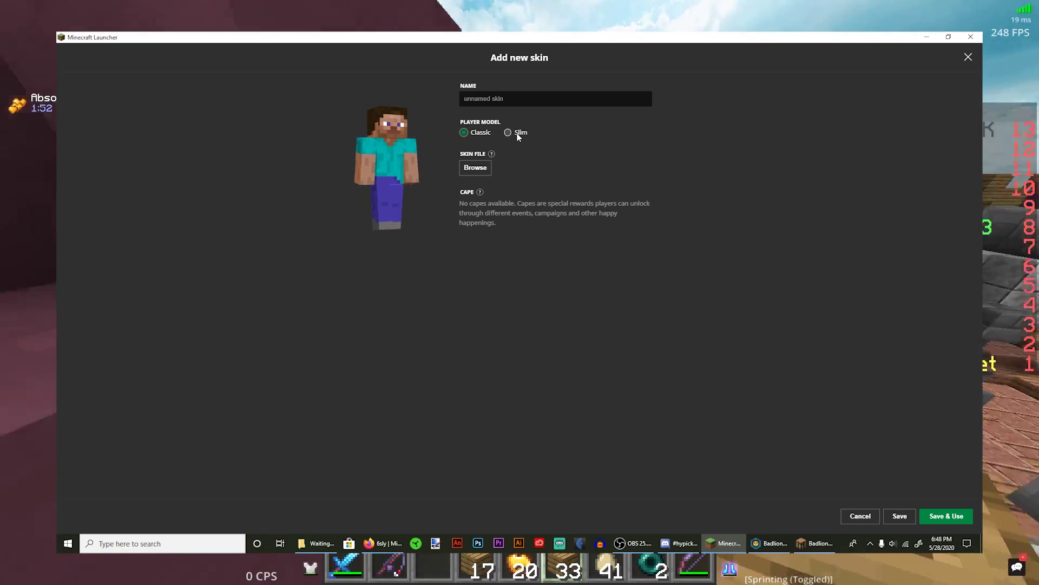
click(515, 134)
click(464, 133)
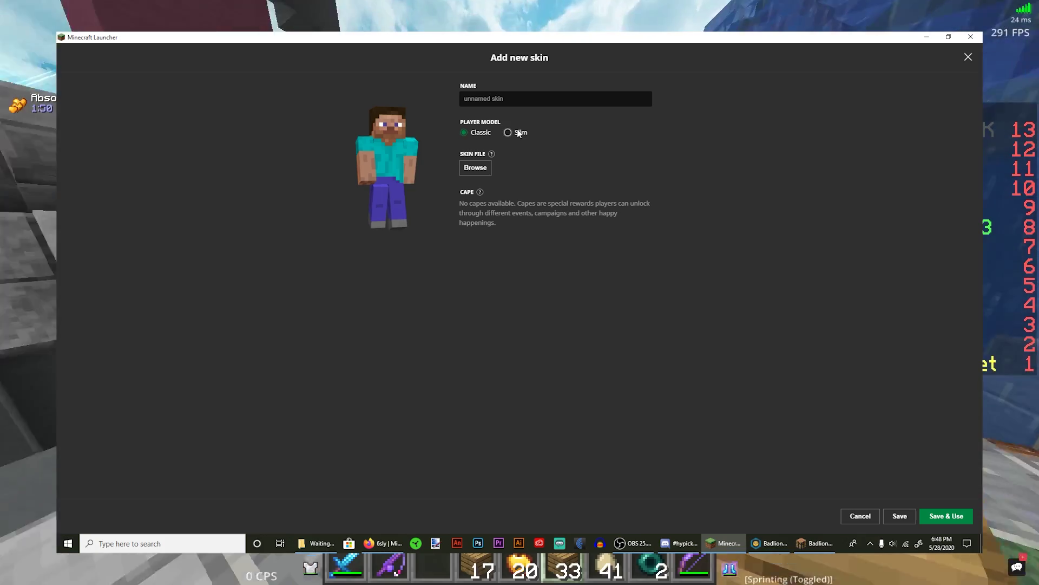
click(519, 133)
click(478, 136)
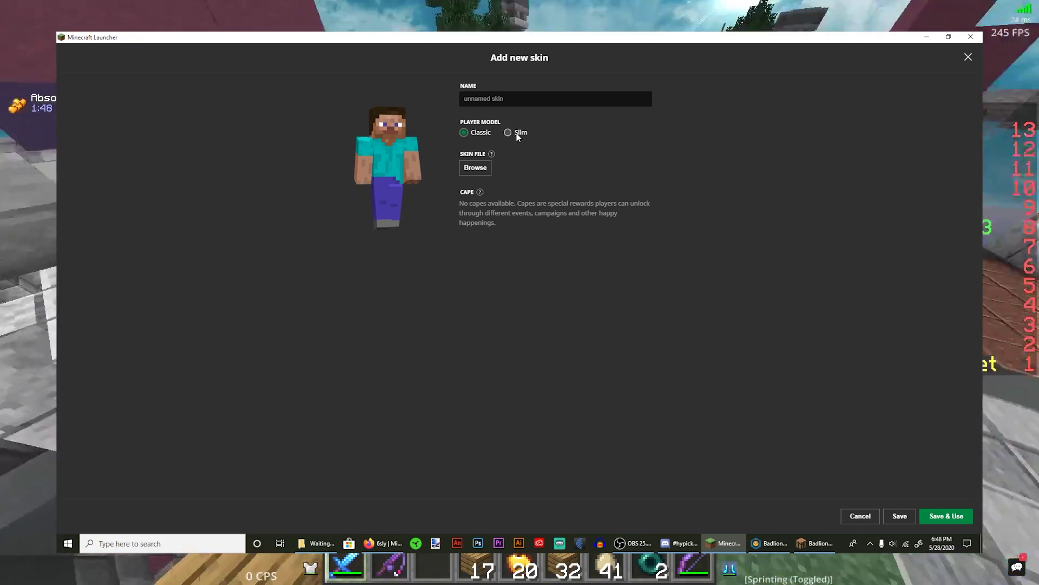
click(518, 134)
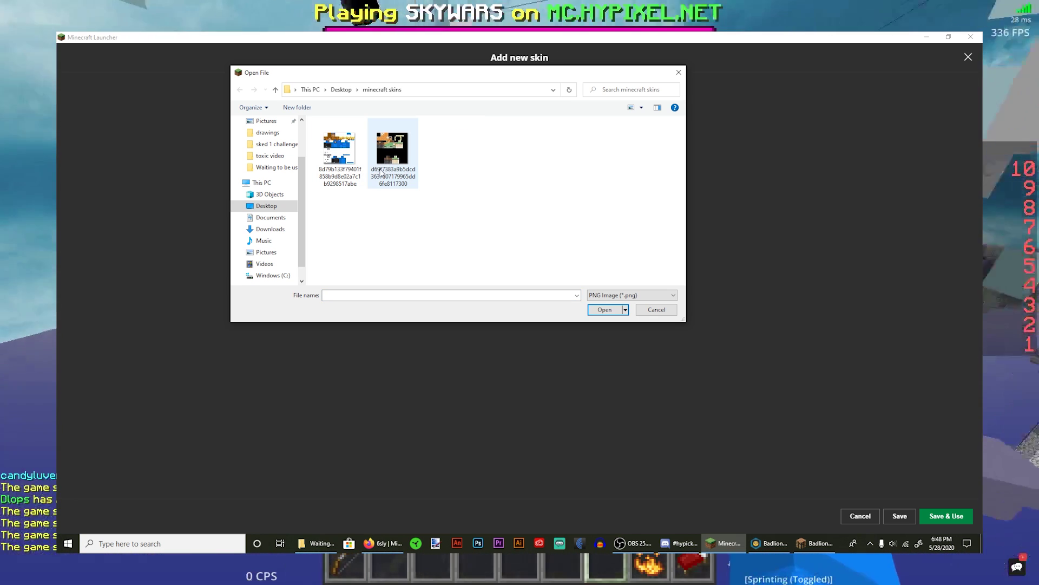
Step: Load the blue-hoodie skin PNG from the "minecraft skins" folder as the skin file, then save the new skin and use it
click(340, 152)
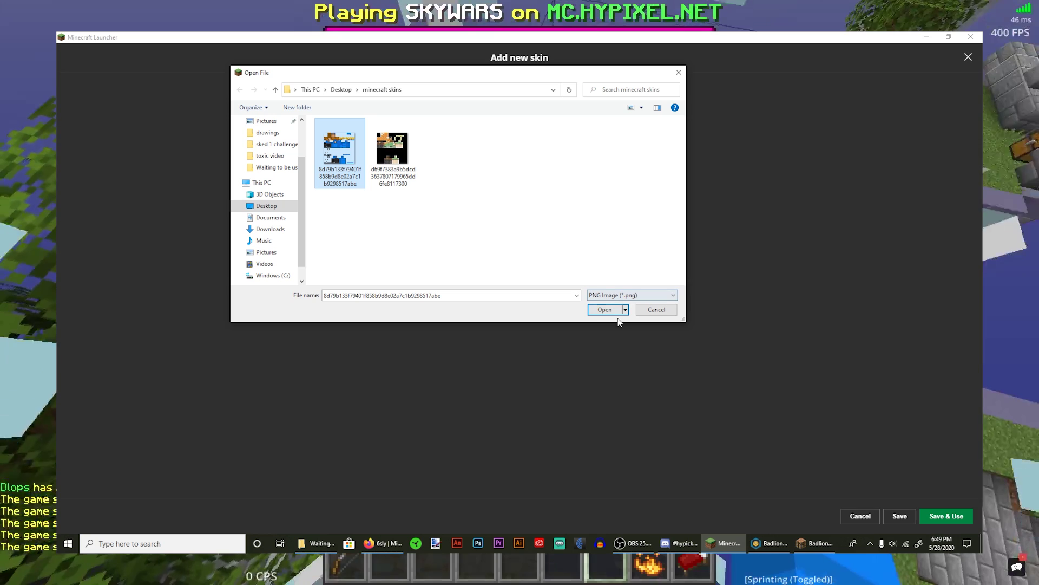
click(605, 310)
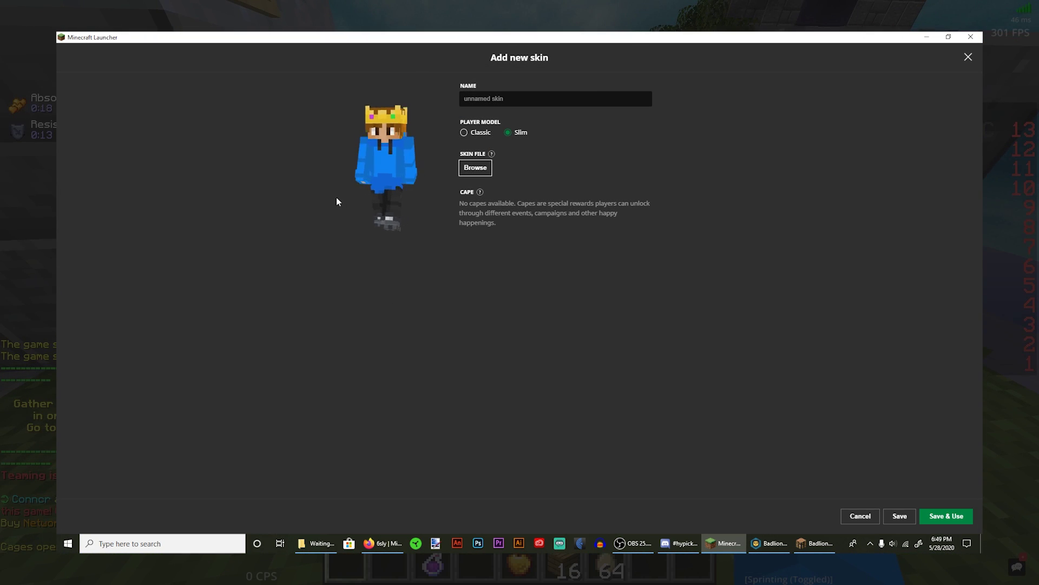
drag(365, 199, 416, 183)
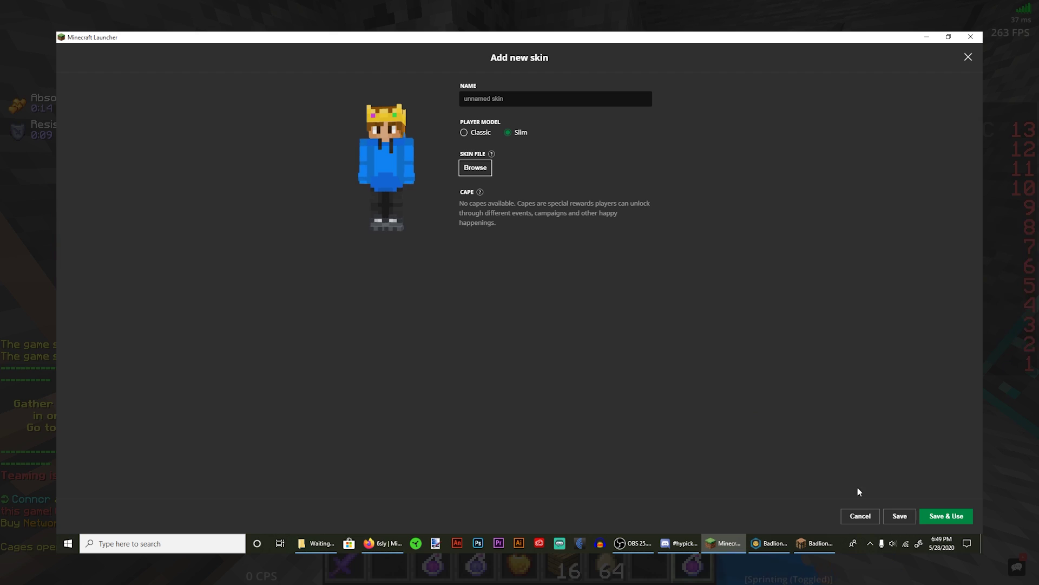
click(949, 516)
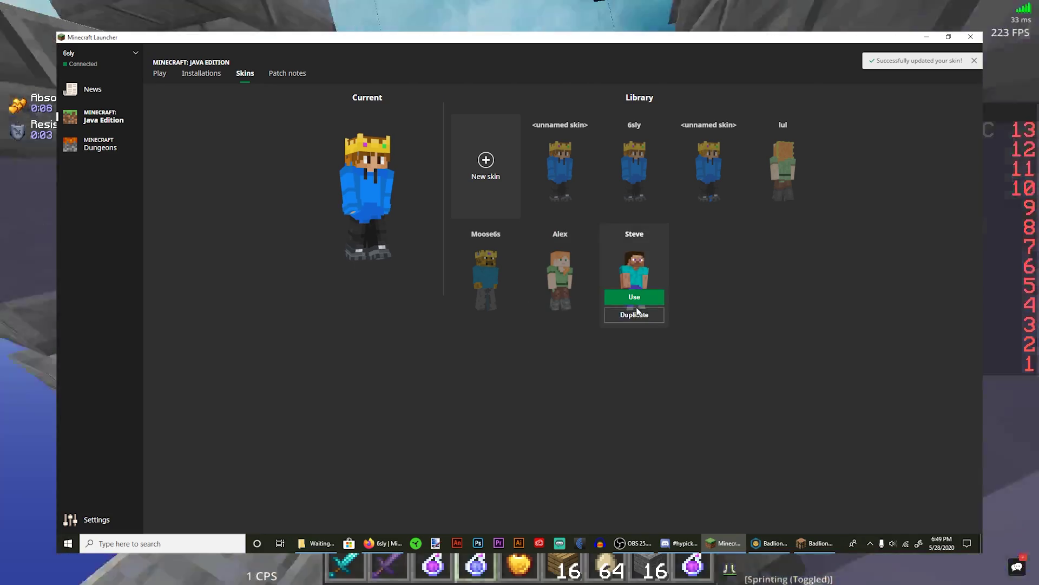
mouse_move(585, 217)
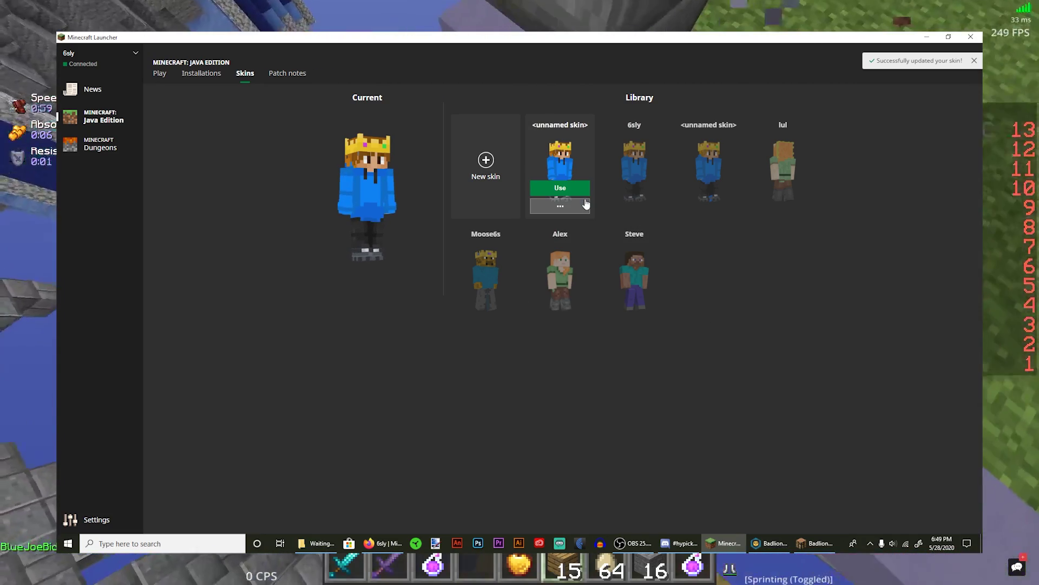